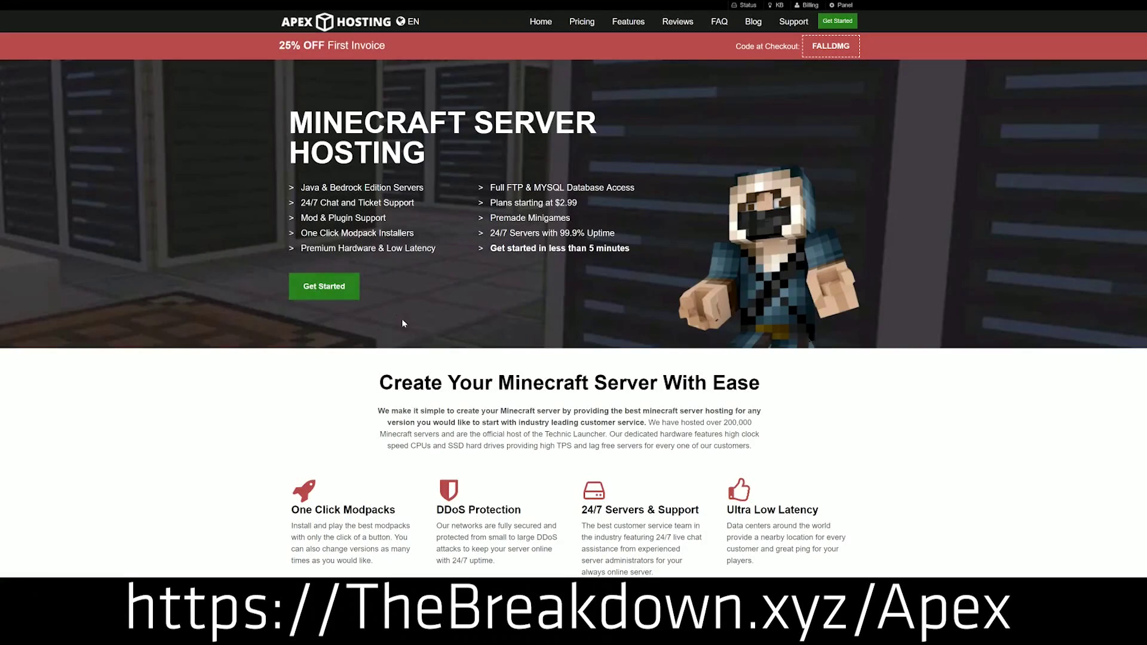
Look through the Minecraft server hosting features on the Apex Hosting home page, including support, backups and instant setup
{"action": "scroll", "coordinate": [433, 218], "scroll_direction": "down", "scroll_amount": 4}
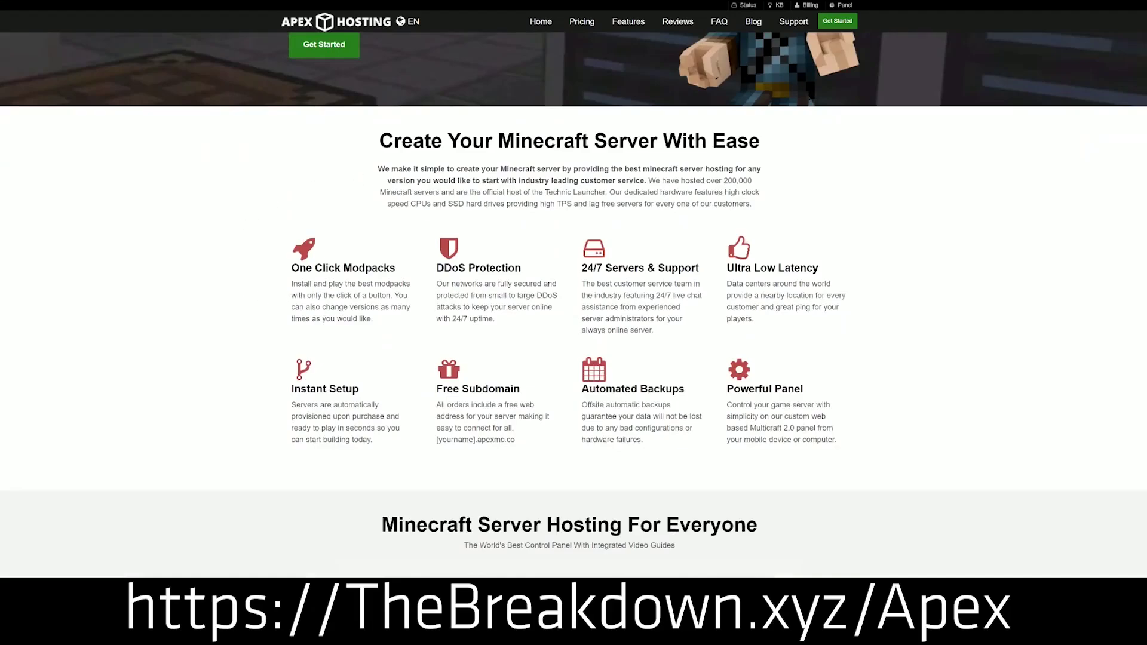
{"action": "left_click_drag", "start_coordinate": [291, 268], "coordinate": [701, 271]}
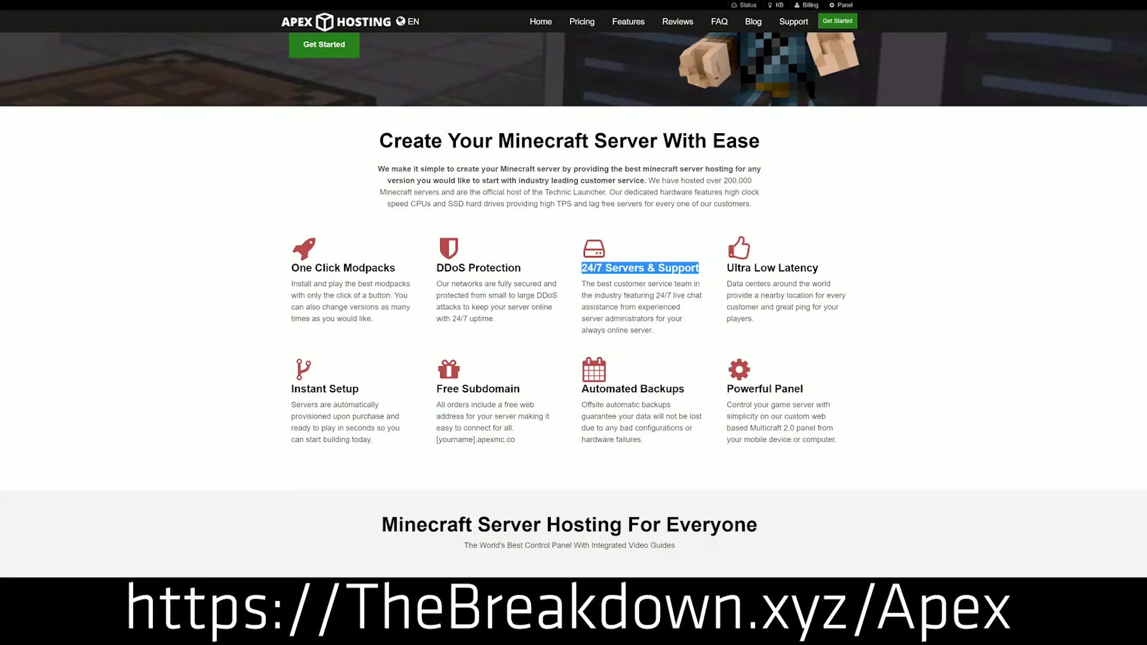
{"action": "left_click_drag", "start_coordinate": [581, 389], "coordinate": [721, 389]}
{"action": "left_click", "coordinate": [576, 389]}
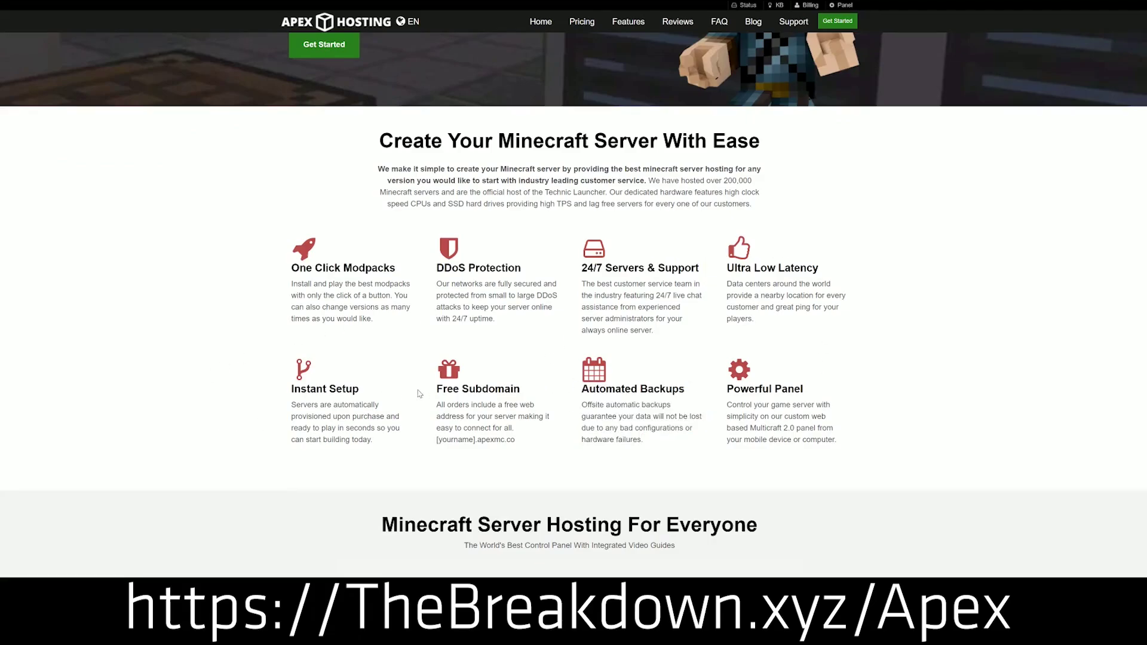
{"action": "left_click_drag", "start_coordinate": [380, 442], "coordinate": [293, 387]}
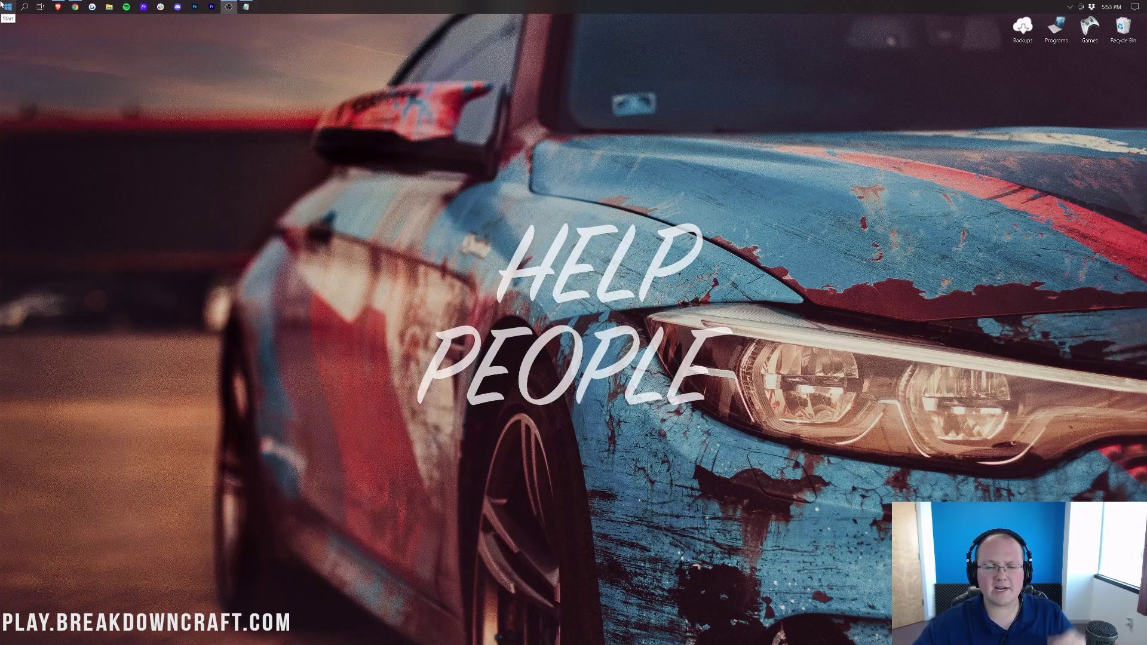
Check the computer's installed physical memory in the Windows System Information app and close it
{"action": "left_click", "coordinate": [2, 5]}
{"action": "type", "text": "sy"}
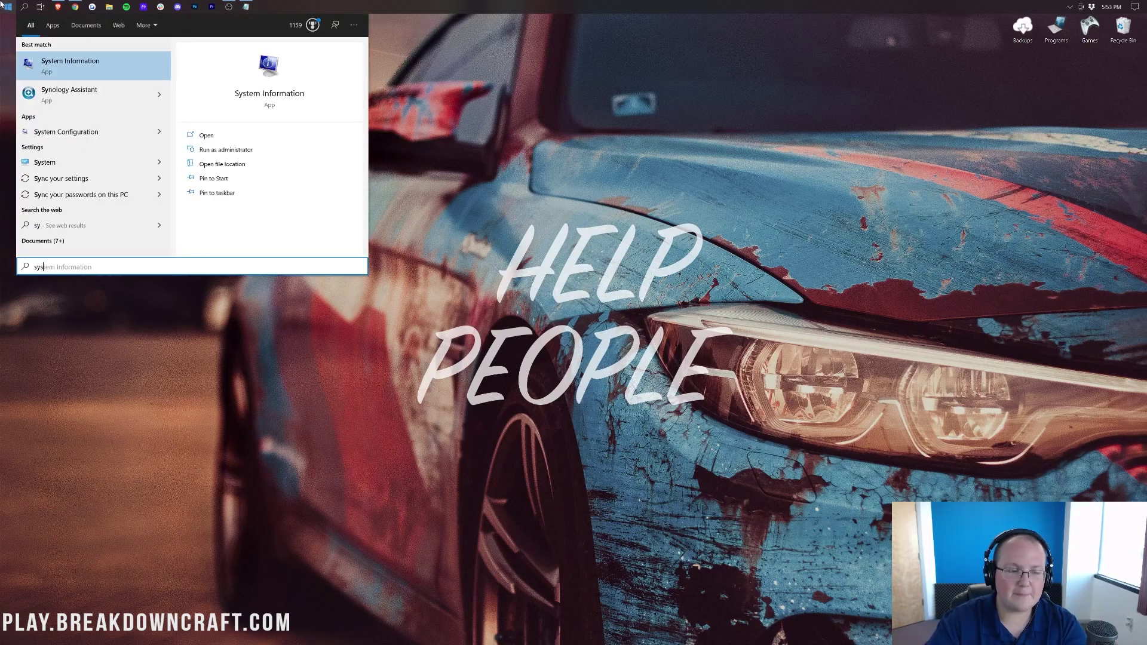
{"action": "type", "text": "s"}
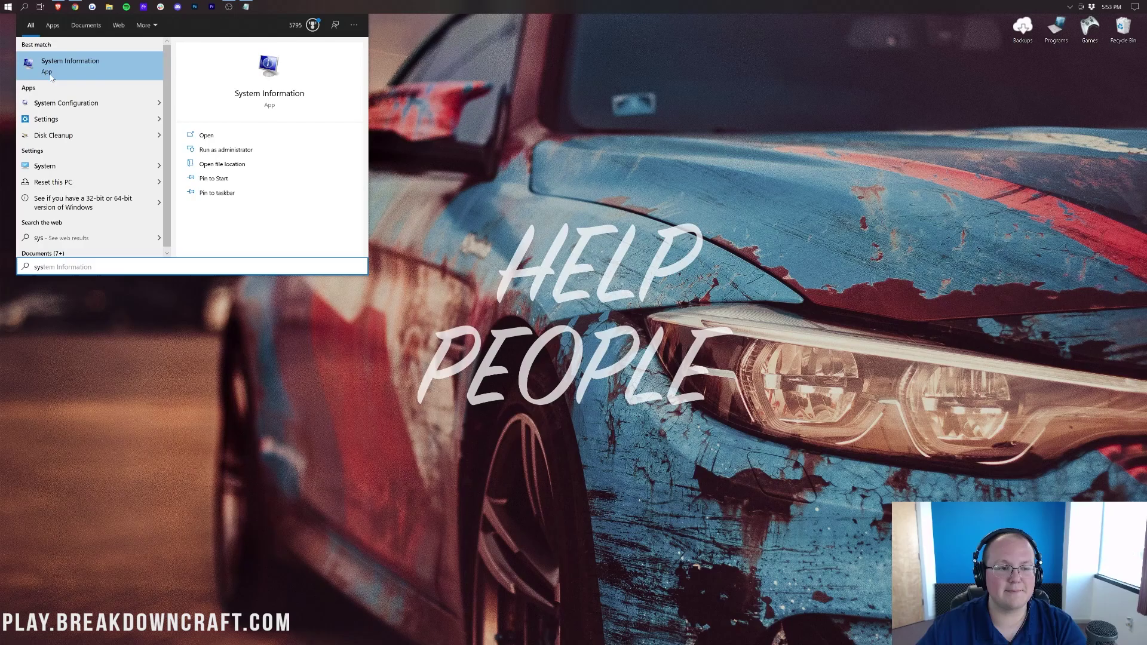
{"action": "left_click", "coordinate": [56, 67]}
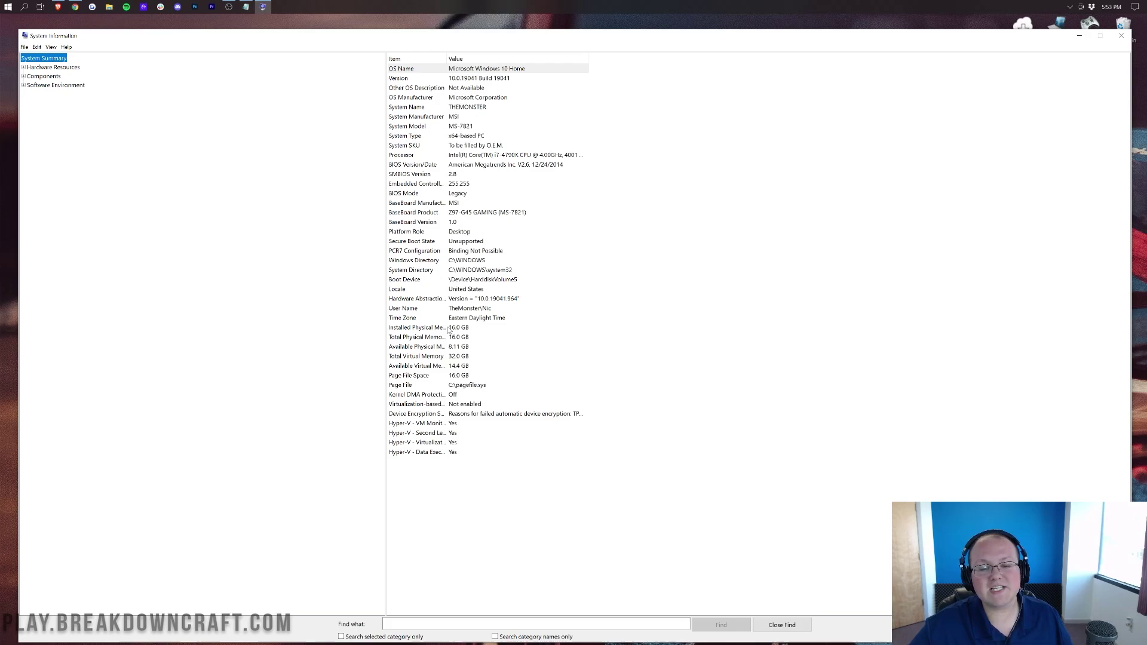
{"action": "left_click", "coordinate": [441, 328]}
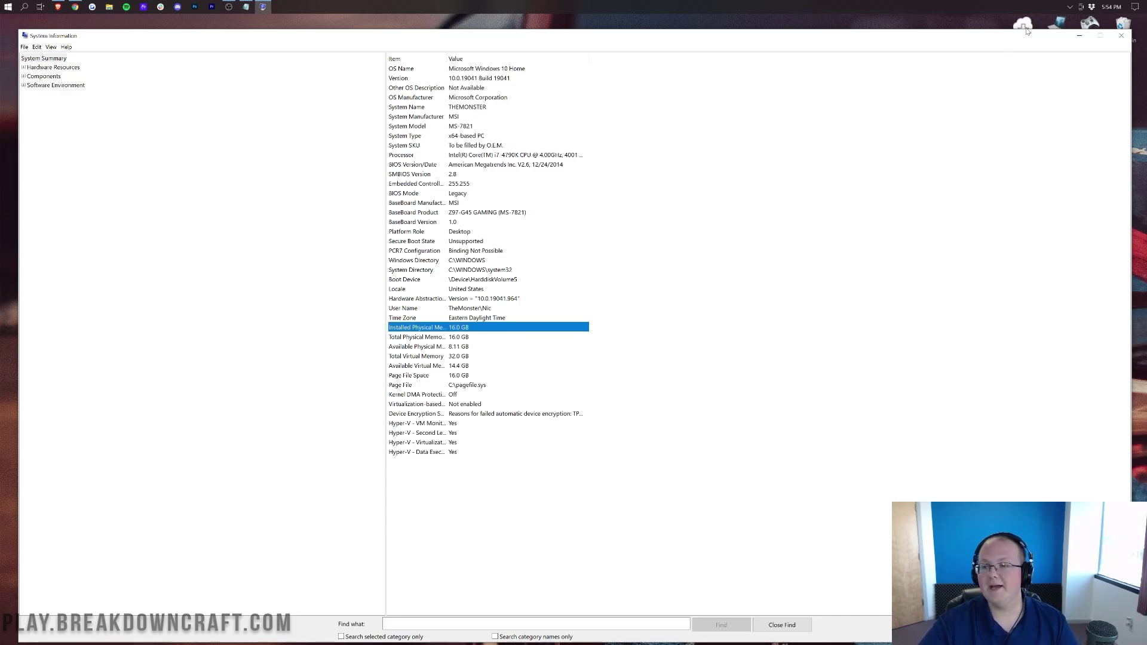
{"action": "left_click", "coordinate": [1120, 36]}
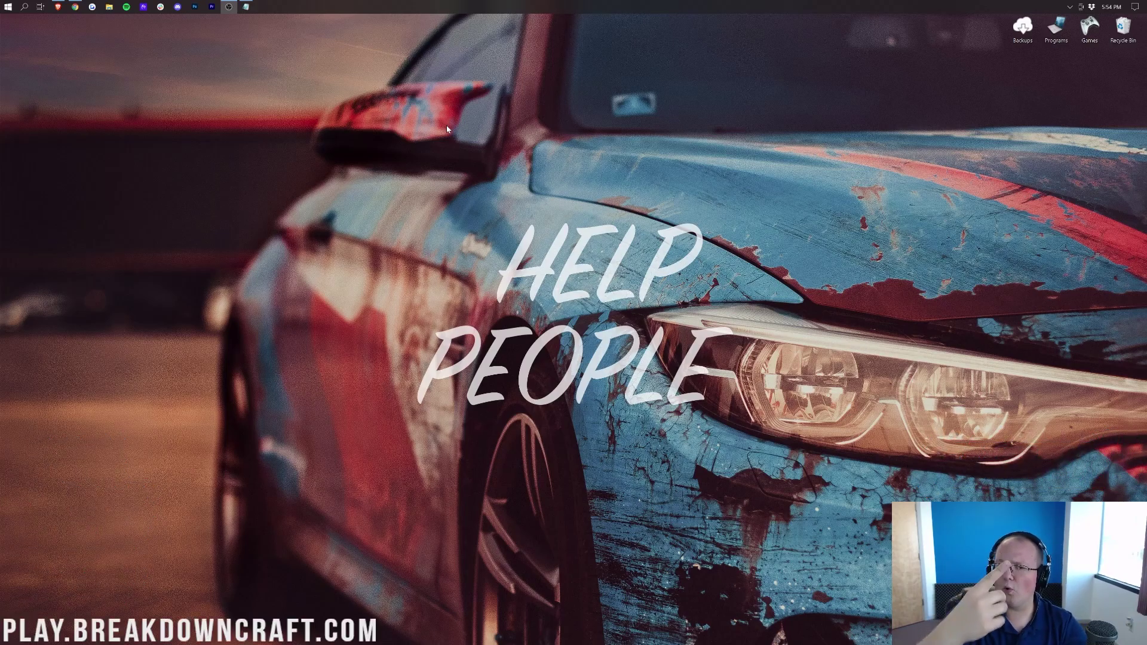
Switch to Chrome and skim the TheBreakdown.xyz guide on downloading and installing Java for Minecraft
{"action": "left_click", "coordinate": [75, 7]}
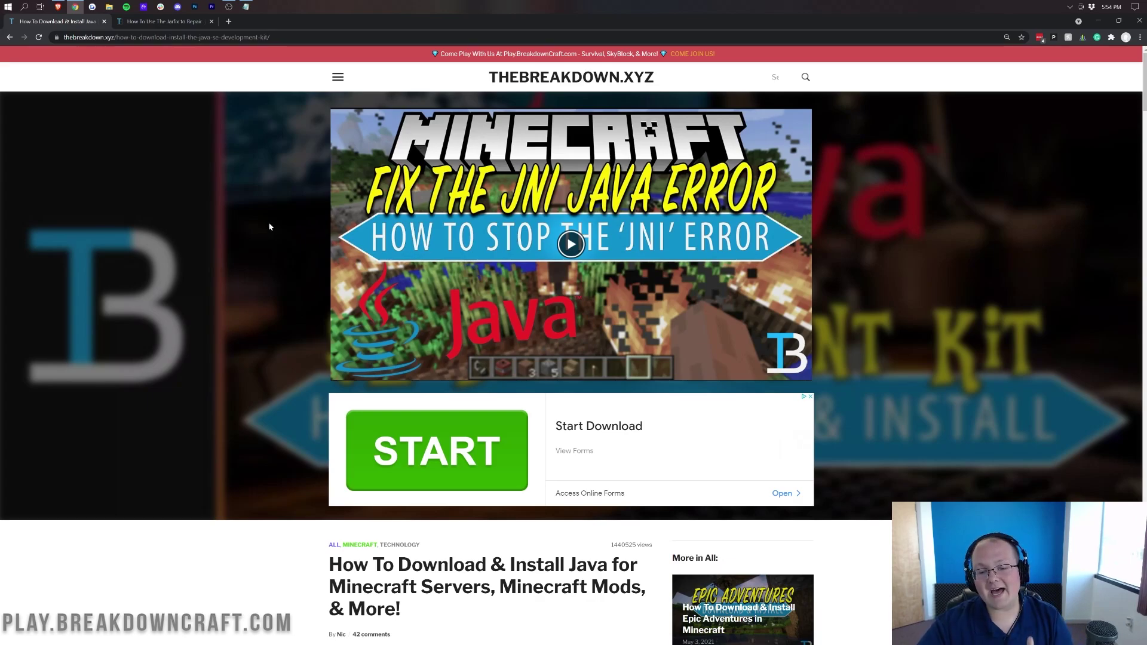
{"action": "scroll", "coordinate": [284, 266], "scroll_direction": "down", "scroll_amount": 3}
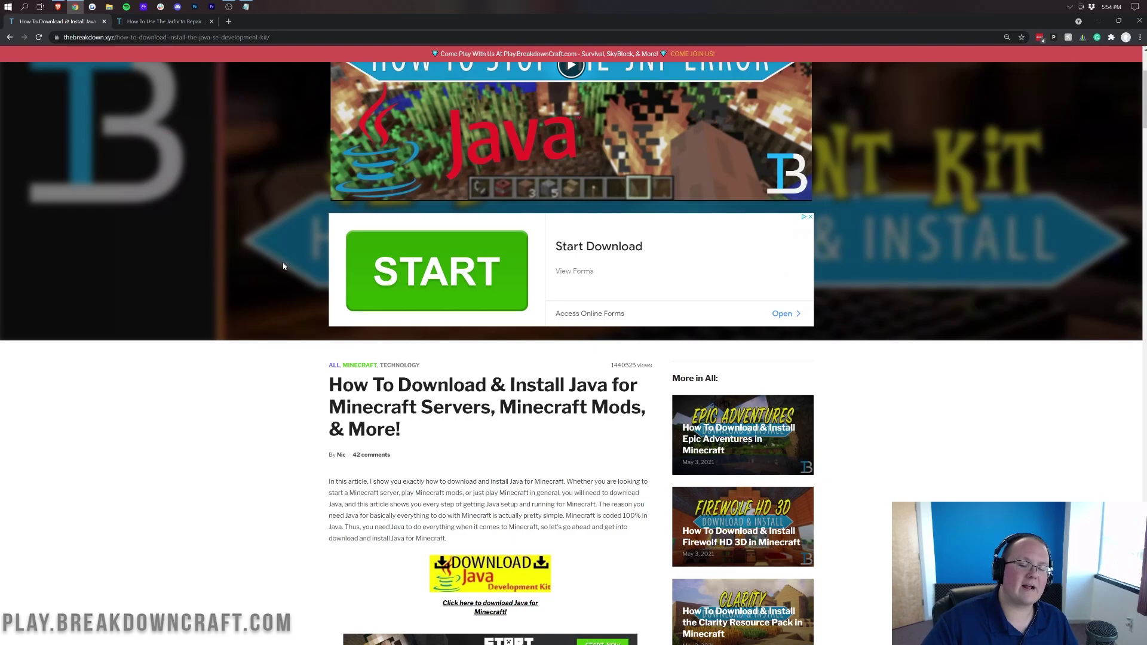
{"action": "scroll", "coordinate": [304, 287], "scroll_direction": "down", "scroll_amount": 12}
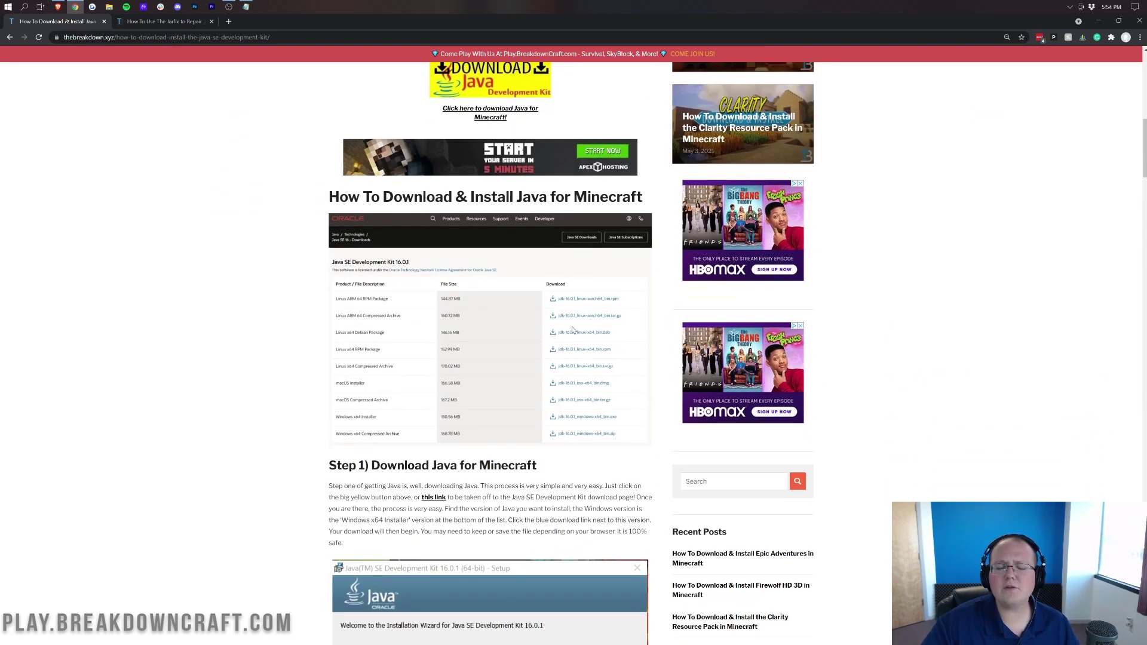
{"action": "scroll", "coordinate": [567, 315], "scroll_direction": "down", "scroll_amount": 4}
{"action": "scroll", "coordinate": [562, 281], "scroll_direction": "up", "scroll_amount": 20}
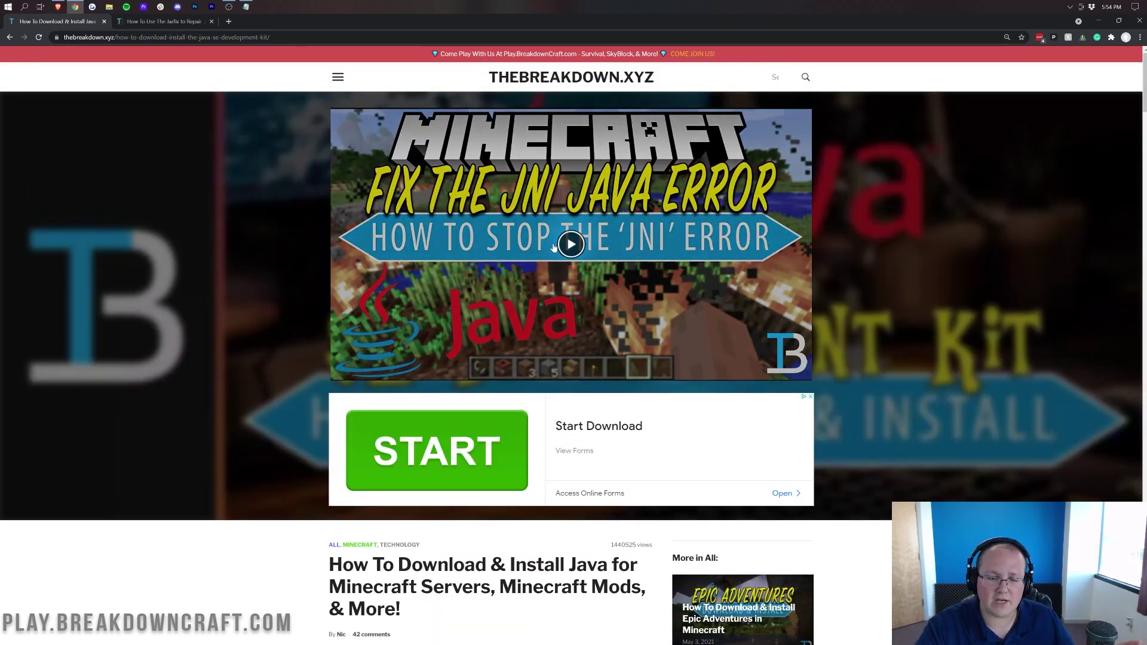
{"action": "scroll", "coordinate": [557, 254], "scroll_direction": "up", "scroll_amount": 1}
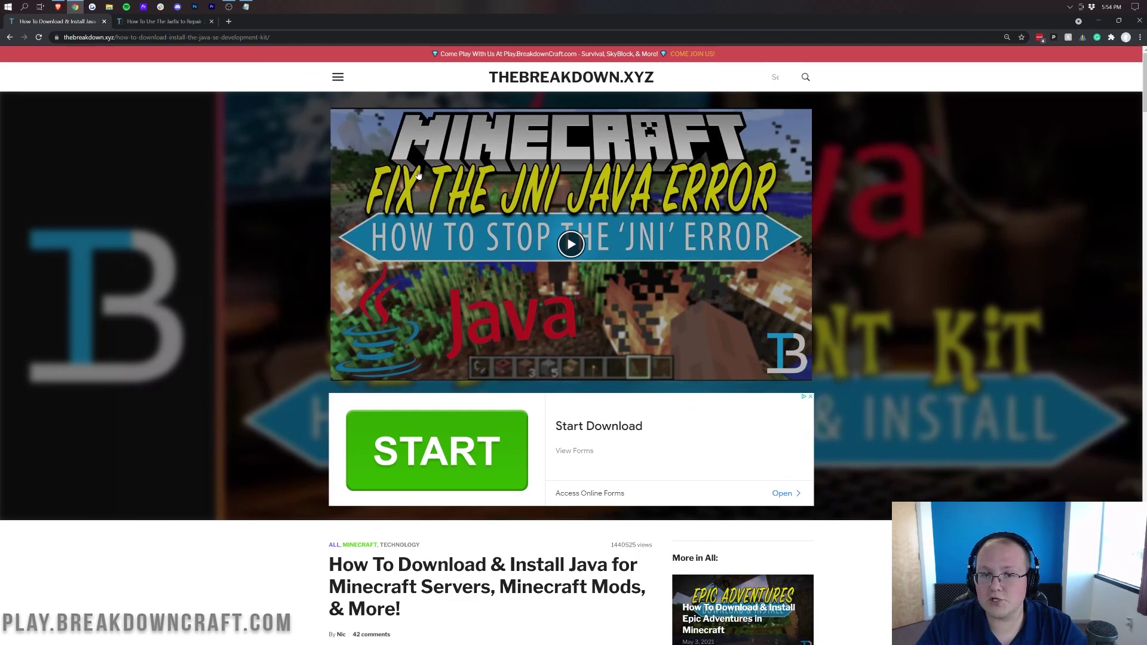
View the Jarfix repair guide, return to the Java download guide, and minimize the browser
{"action": "left_click", "coordinate": [145, 21]}
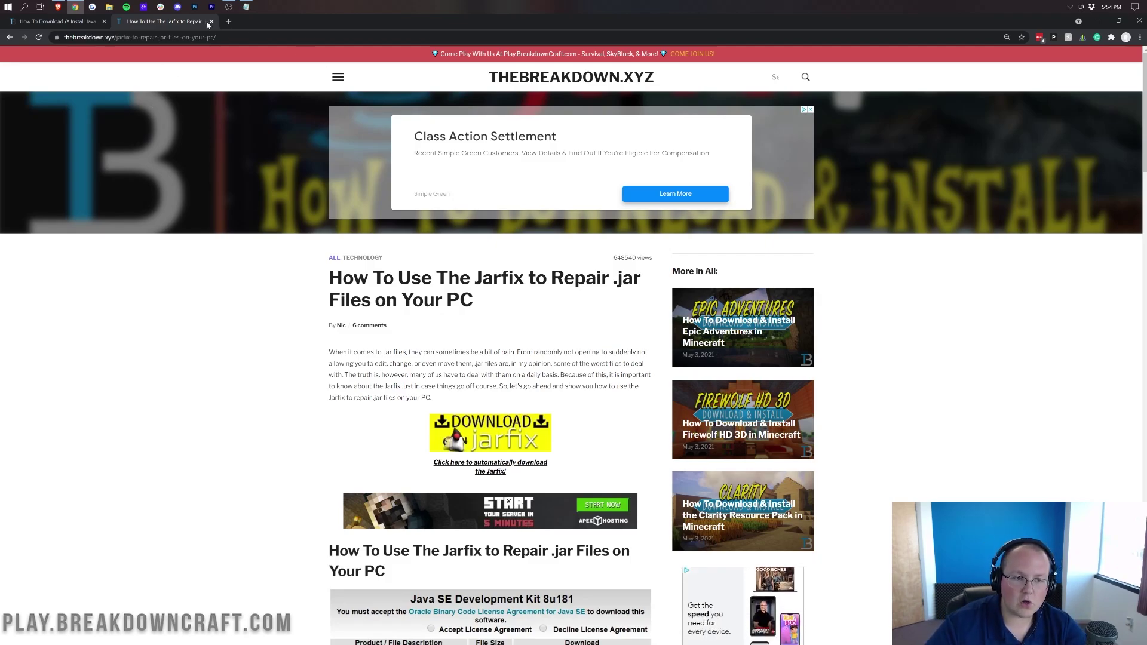
{"action": "key", "text": "ctrl+shift+Tab"}
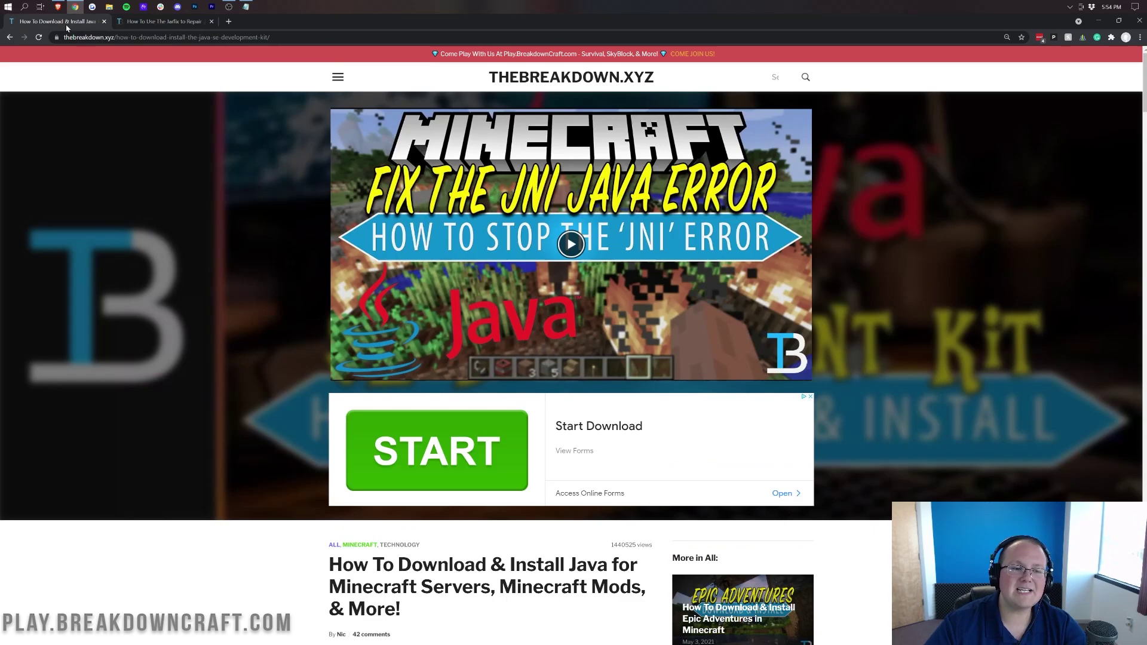
{"action": "left_click", "coordinate": [168, 24]}
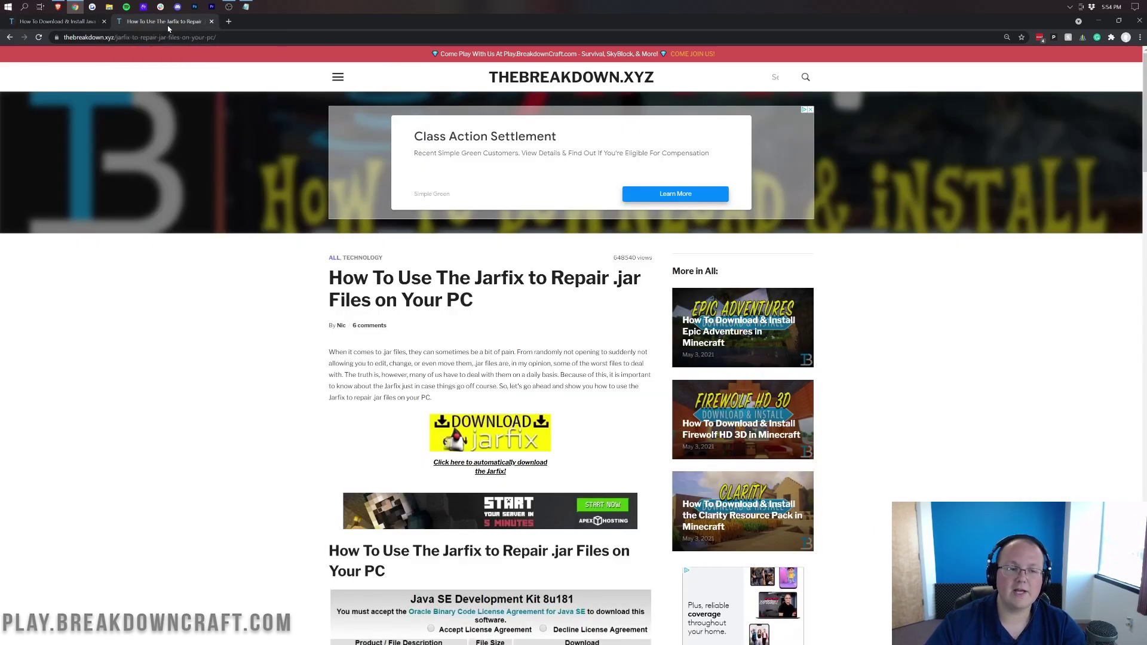
{"action": "left_click", "coordinate": [71, 23]}
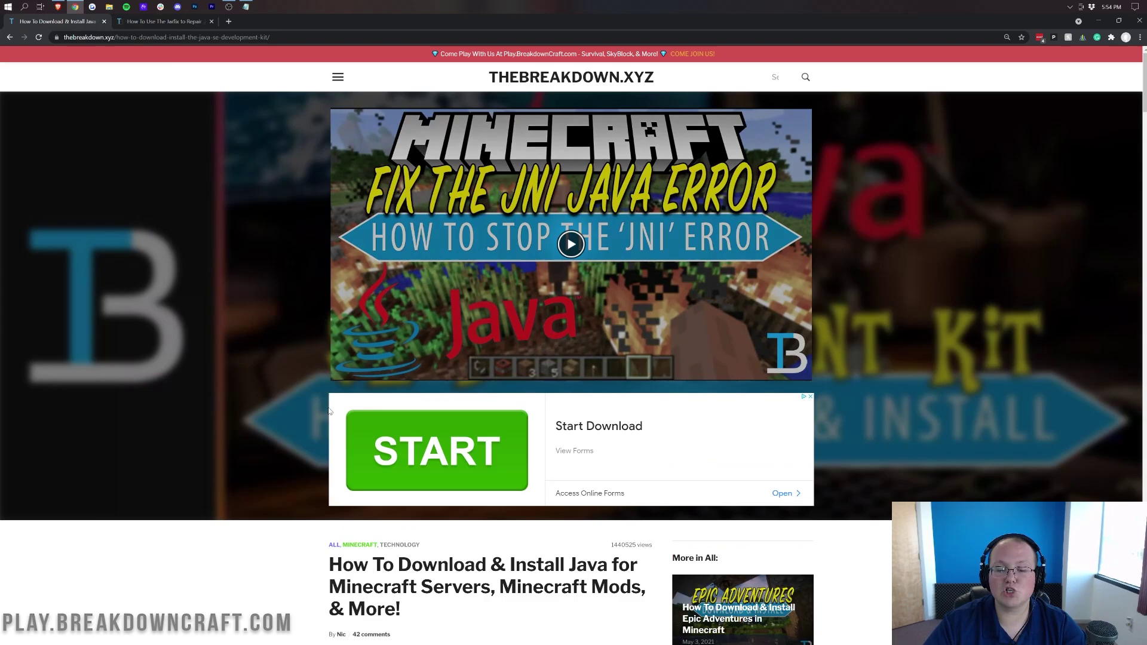
{"action": "scroll", "coordinate": [571, 358], "scroll_direction": "down", "scroll_amount": 4}
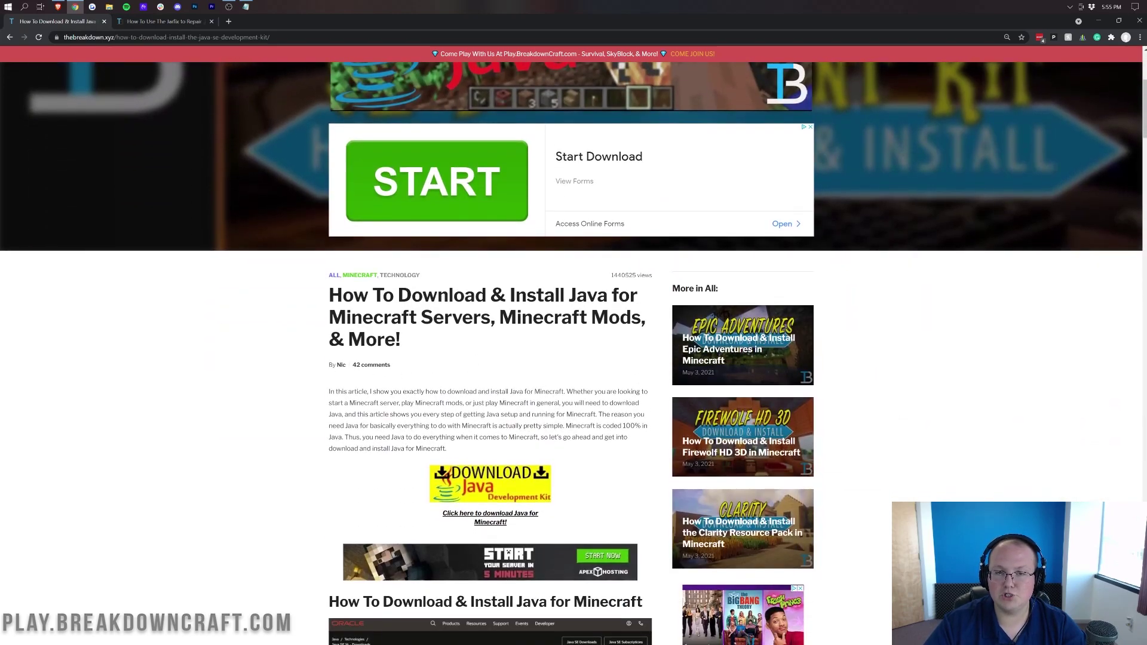
{"action": "left_click", "coordinate": [1097, 21]}
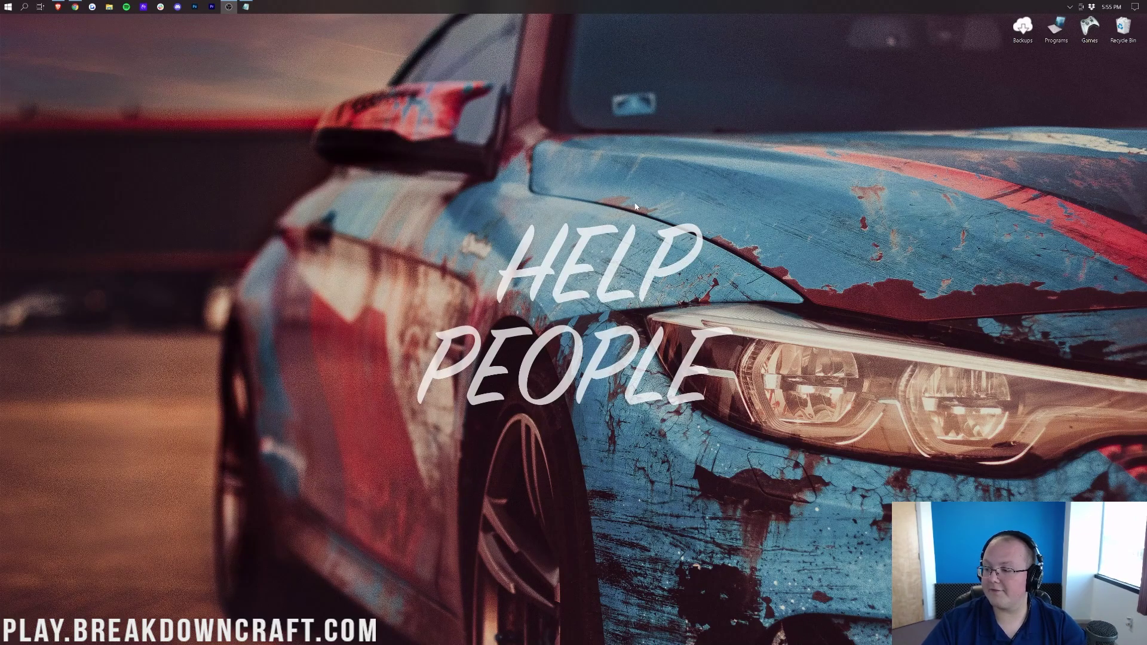
Launch the Minecraft Launcher and show the list of Java Edition installations
{"action": "left_click", "coordinate": [3, 4]}
{"action": "type", "text": "mine"}
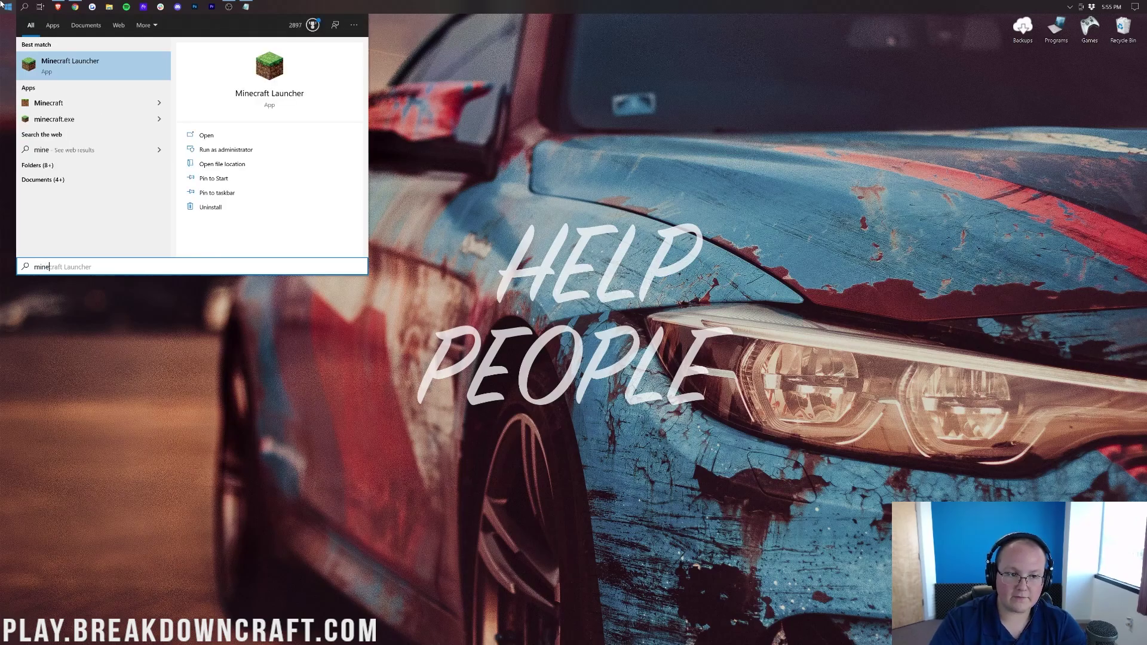
{"action": "key", "text": "Return"}
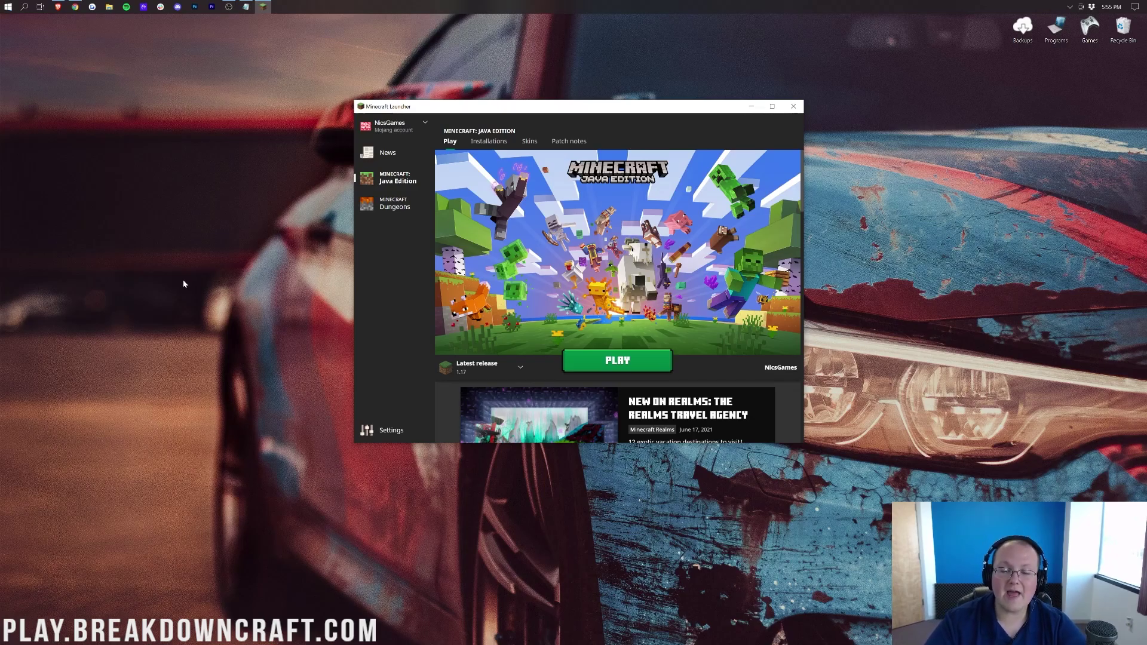
{"action": "left_click", "coordinate": [488, 141]}
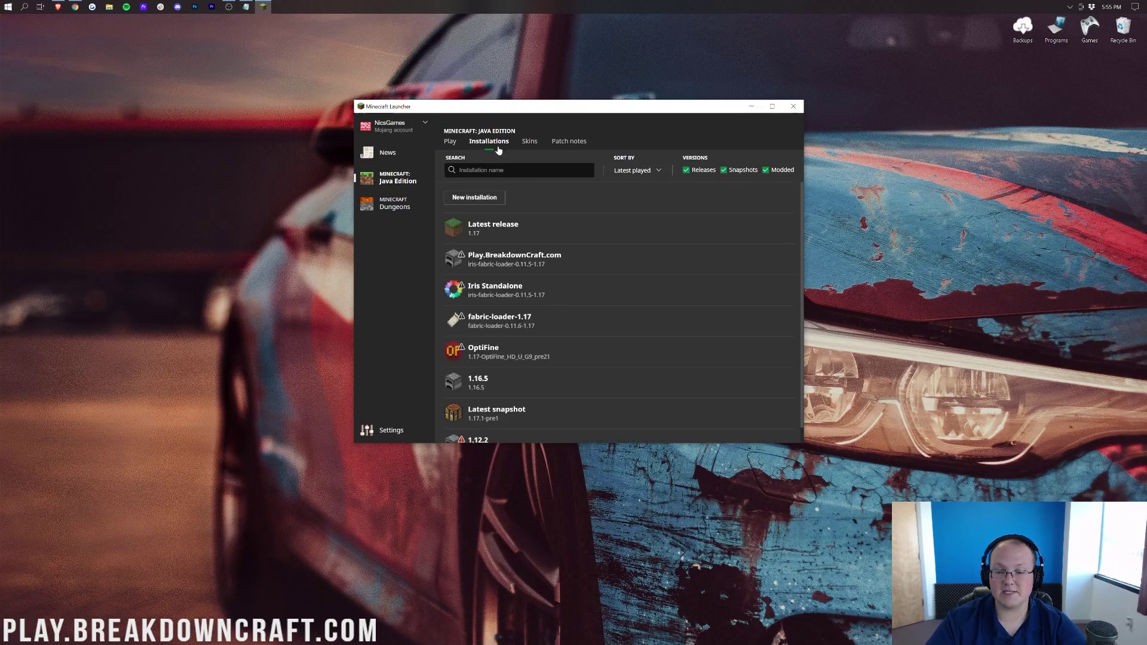
{"action": "mouse_move", "coordinate": [783, 251]}
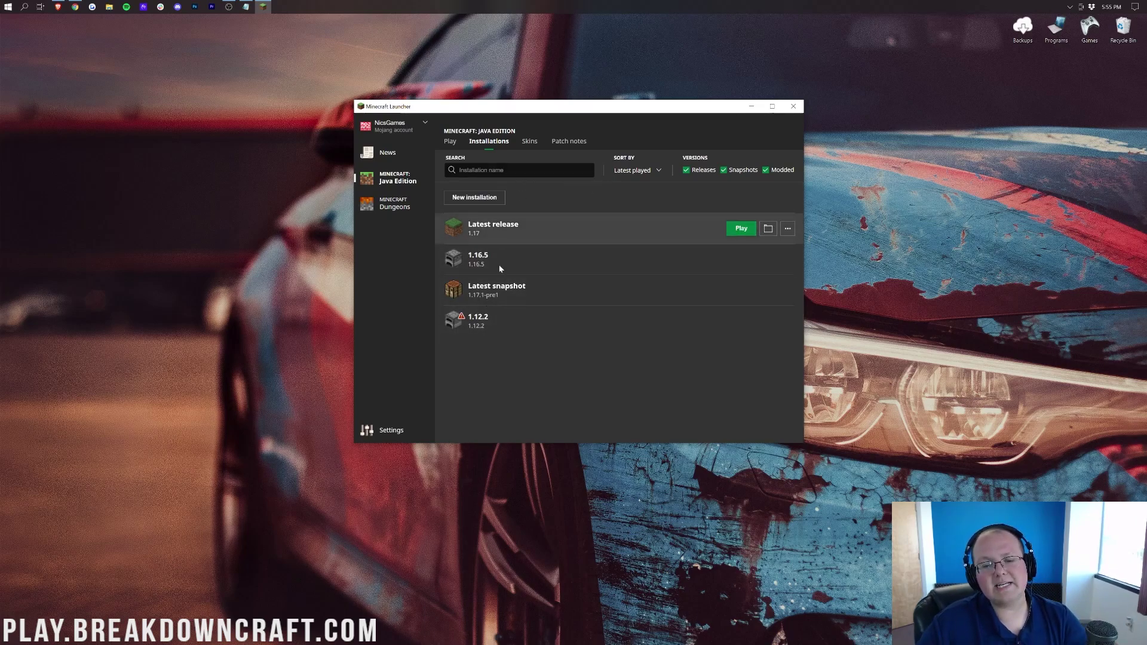
{"action": "mouse_move", "coordinate": [505, 231]}
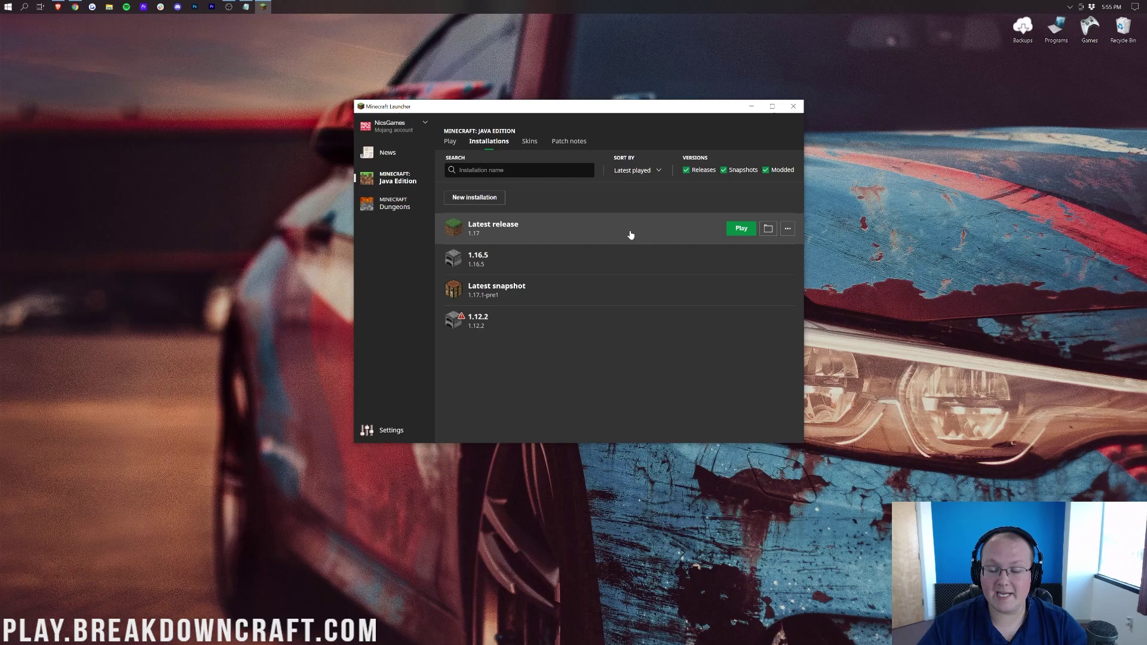
{"action": "left_click", "coordinate": [790, 232]}
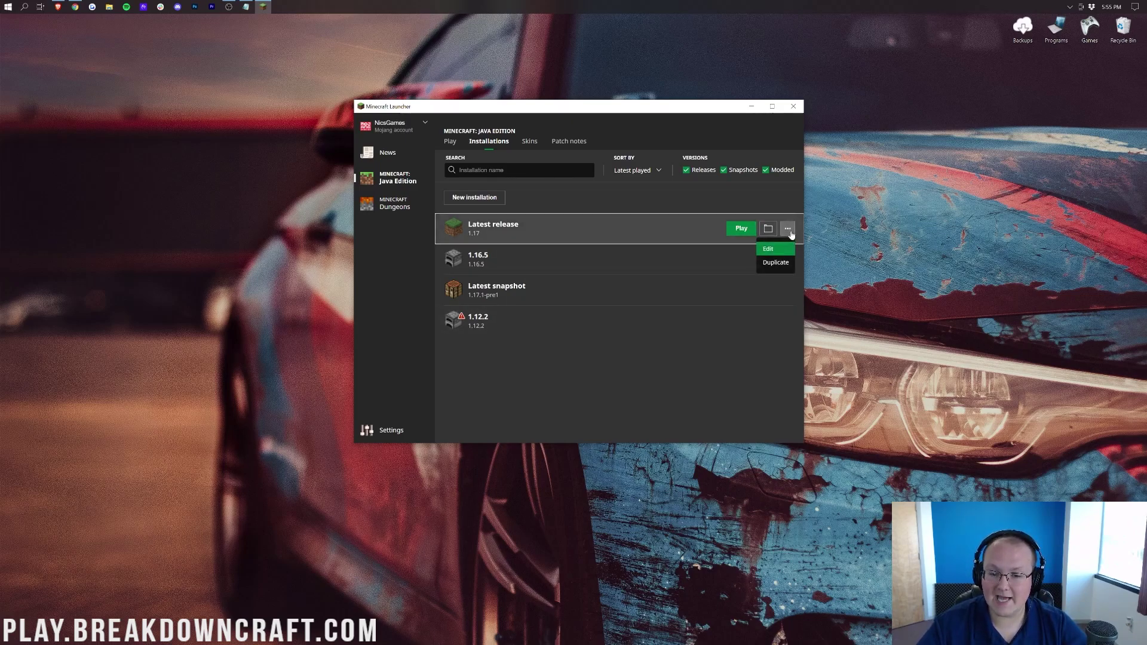
{"action": "left_click", "coordinate": [790, 234]}
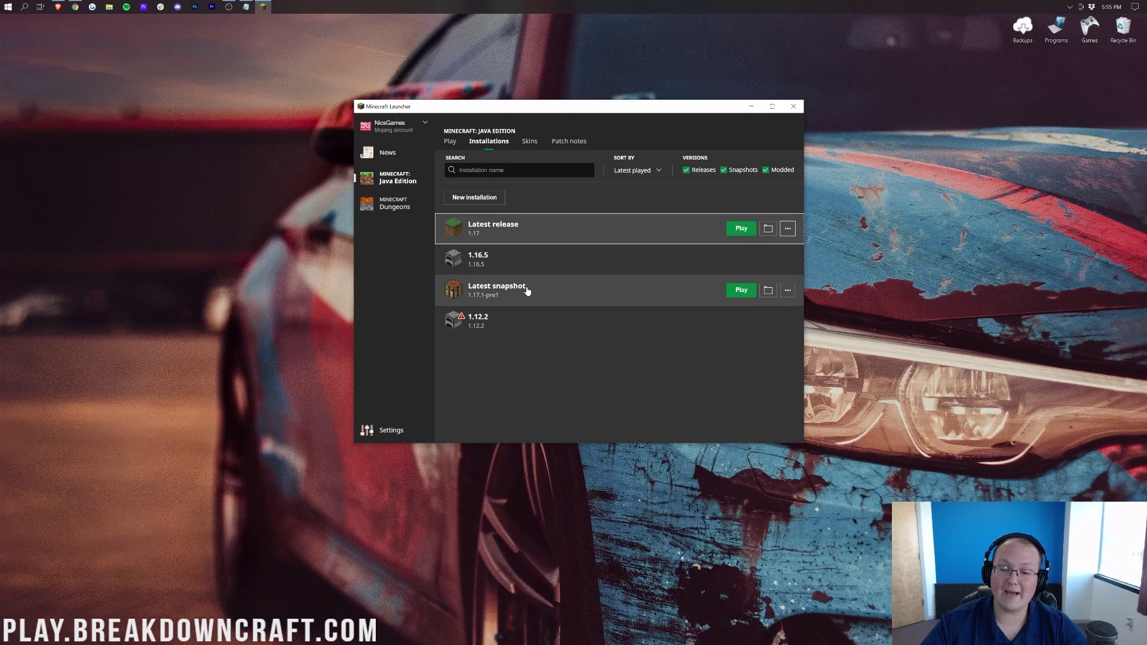
{"action": "left_click", "coordinate": [787, 291]}
{"action": "left_click", "coordinate": [779, 313]}
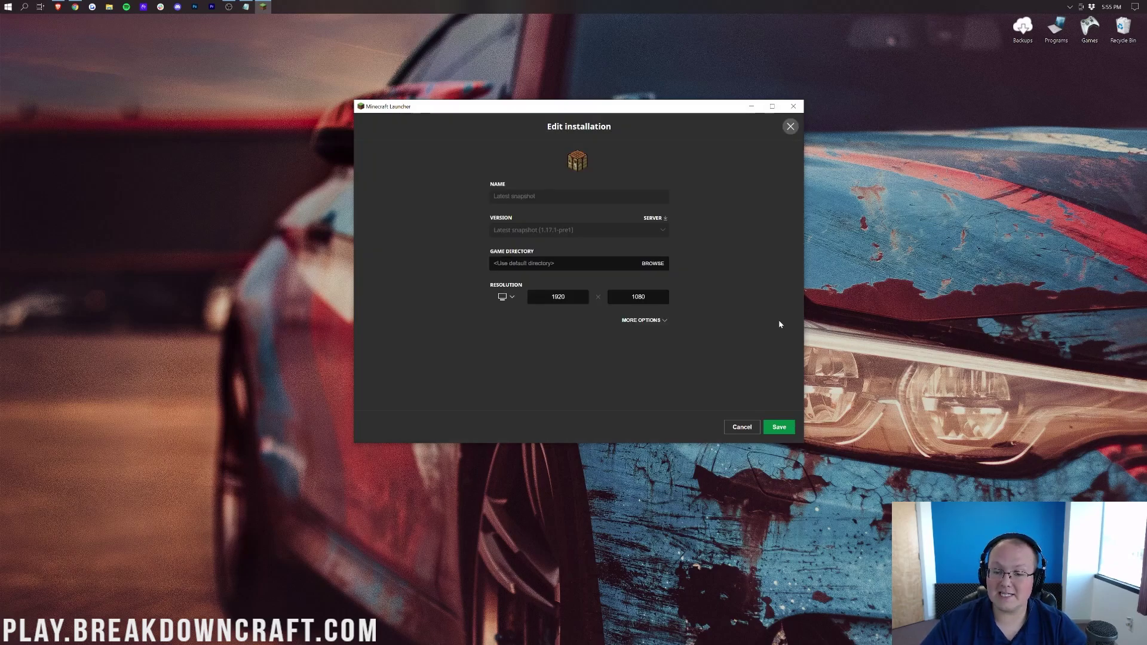
{"action": "left_click", "coordinate": [741, 426]}
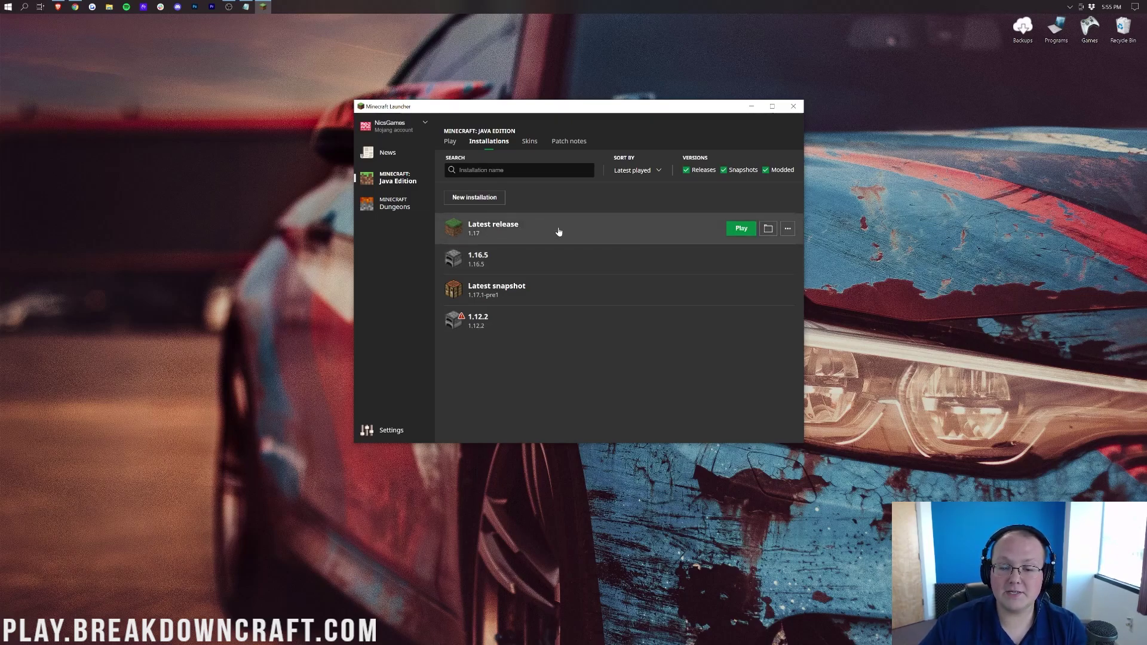
{"action": "left_click", "coordinate": [788, 230]}
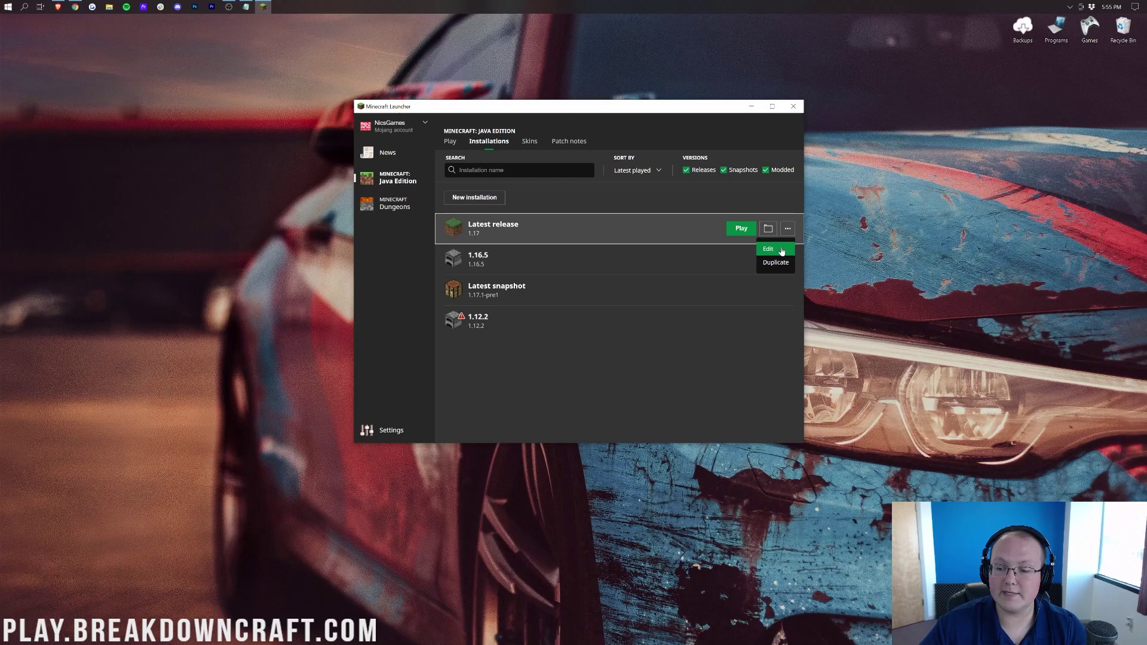
{"action": "left_click", "coordinate": [780, 246]}
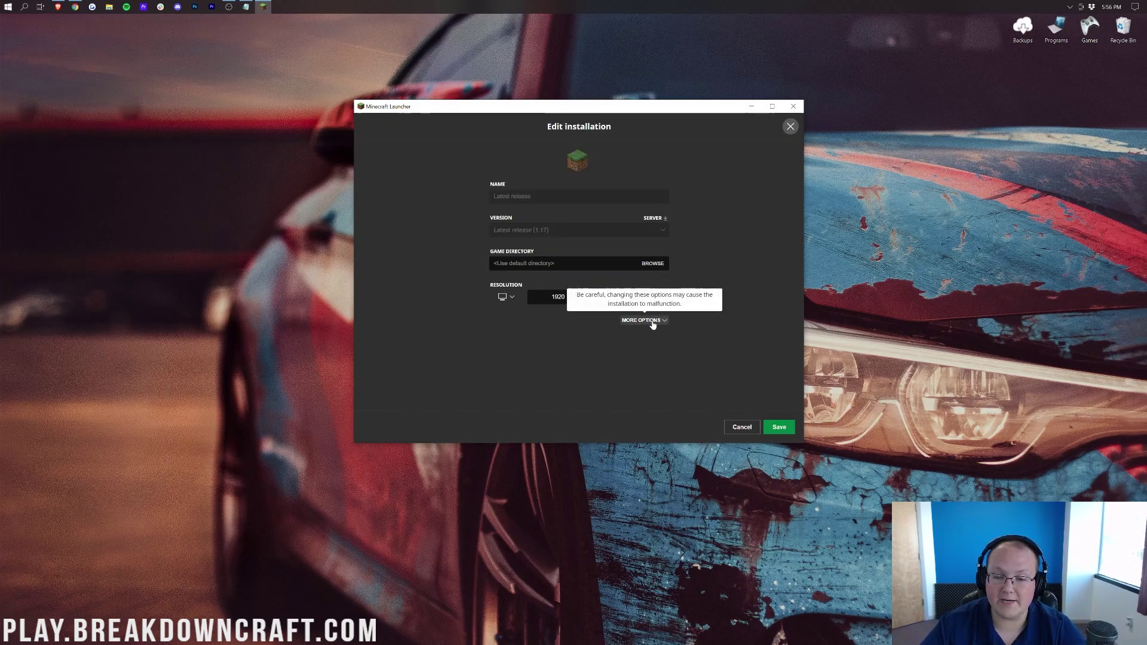
{"action": "left_click", "coordinate": [741, 427]}
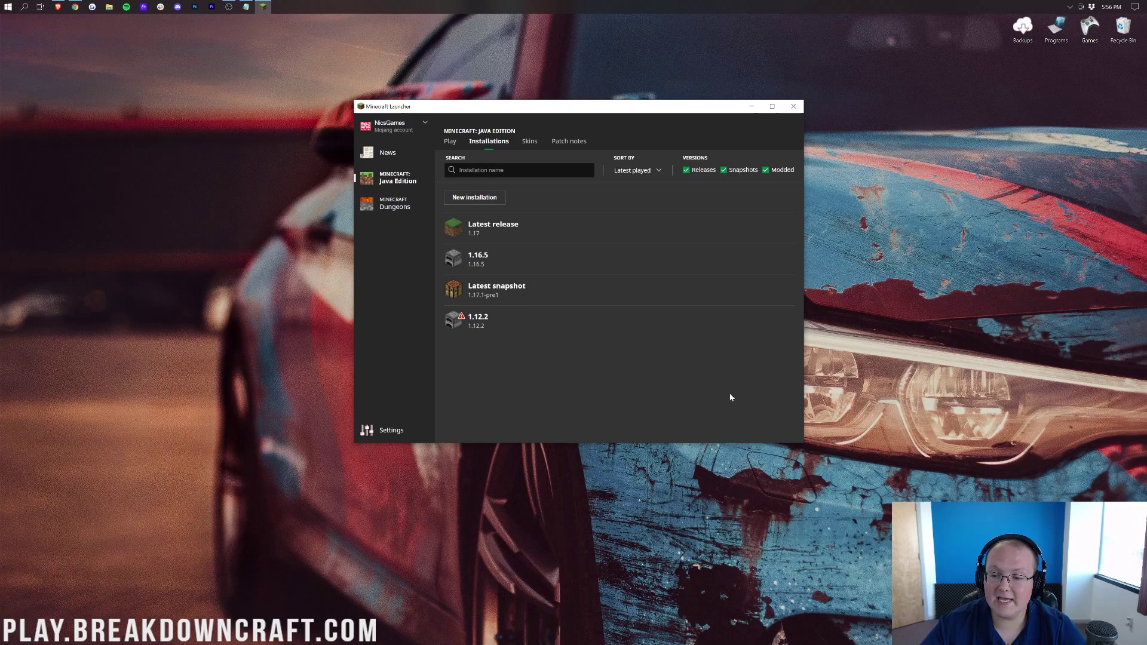
Open the Latest release installation for editing, expand its additional options, and select the Xmx memory value in the JVM arguments
{"action": "left_click", "coordinate": [454, 143]}
{"action": "left_click", "coordinate": [487, 144]}
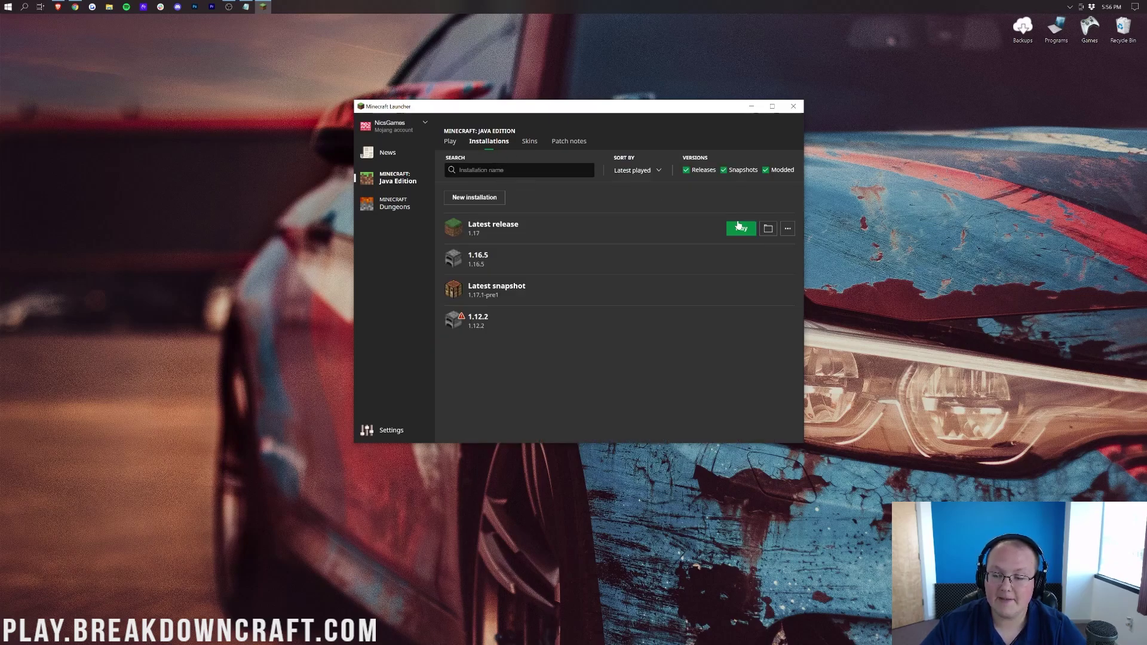
{"action": "left_click", "coordinate": [790, 230]}
{"action": "left_click", "coordinate": [774, 249]}
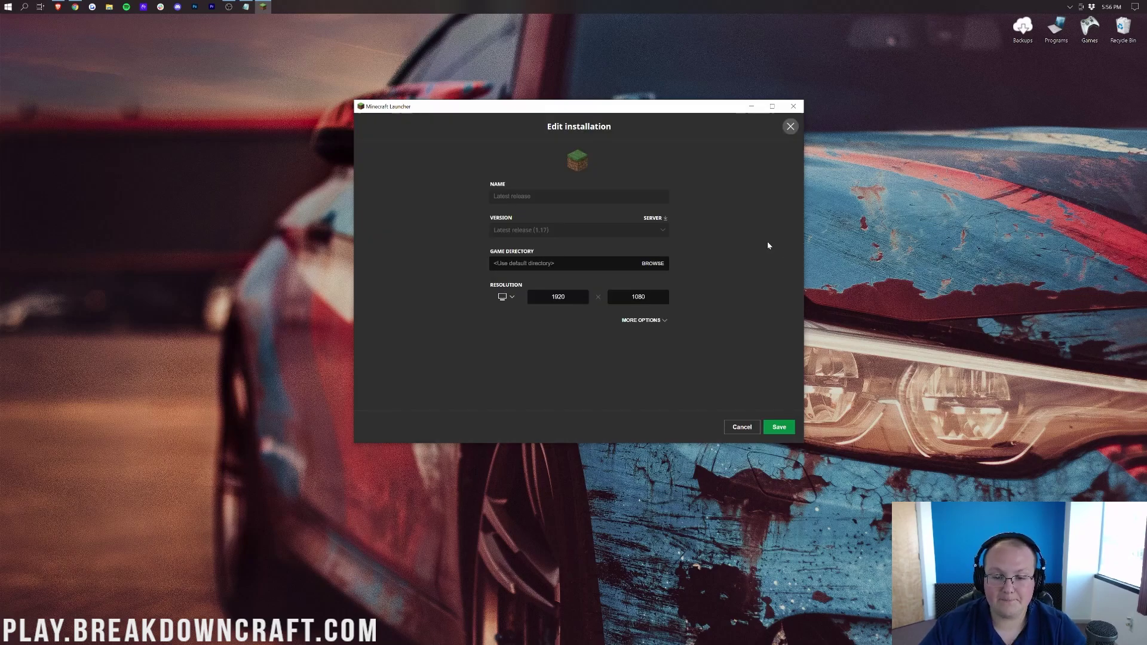
{"action": "left_click", "coordinate": [641, 320]}
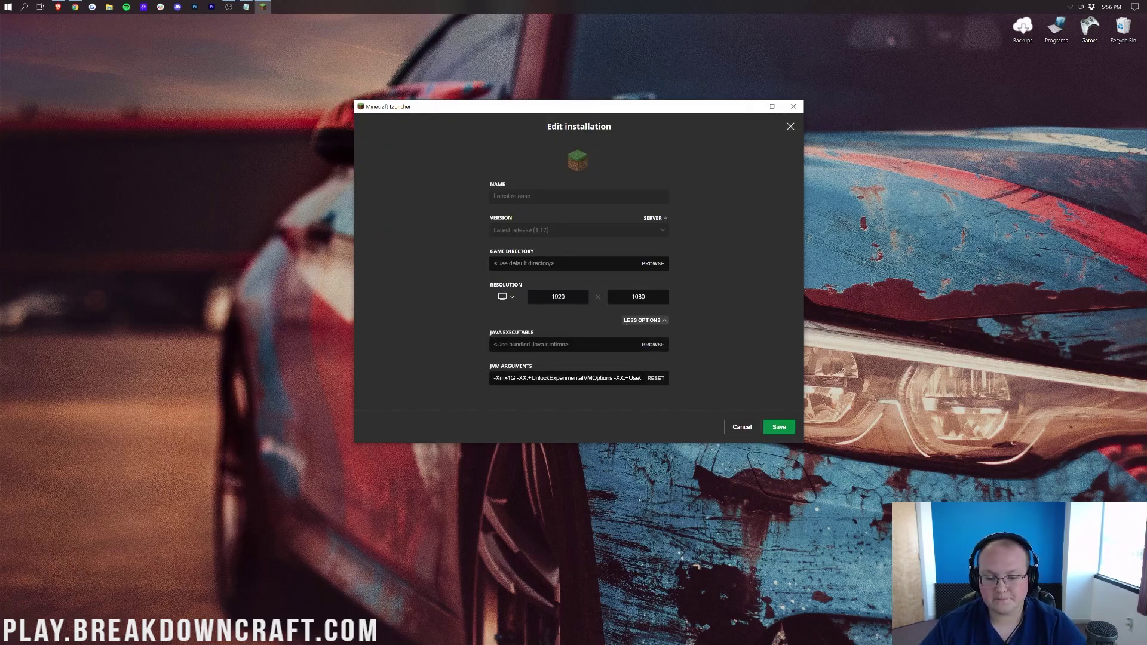
{"action": "left_click", "coordinate": [511, 378]}
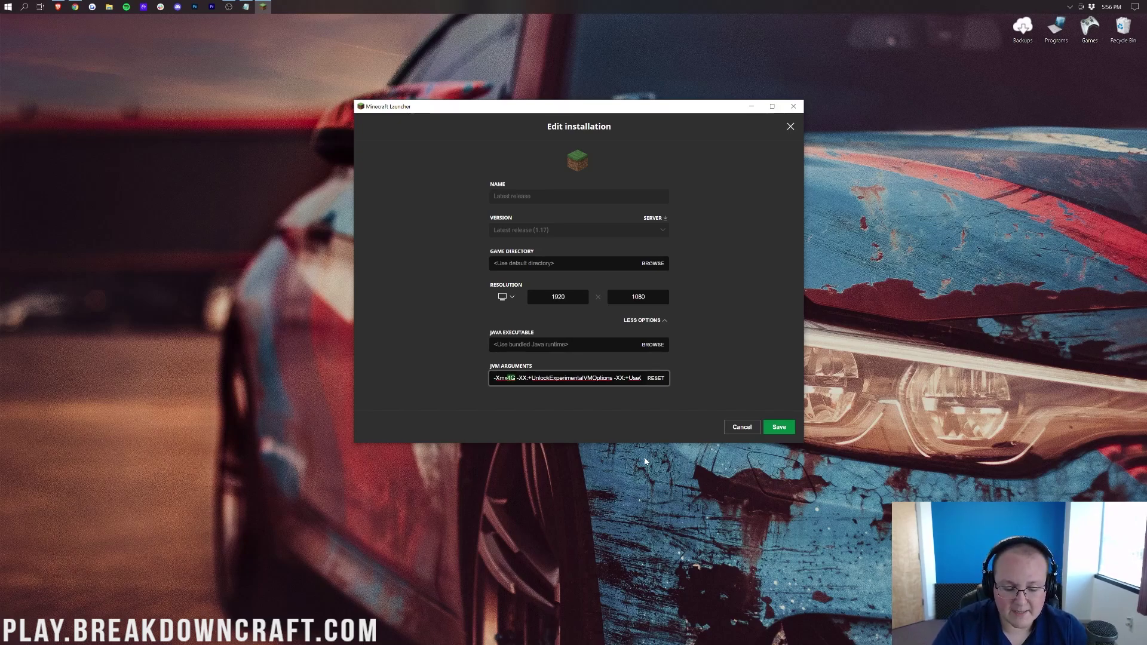
Try 4096MB as the Xmx memory value in the JVM arguments, and clear that value
{"action": "type", "text": "4096"}
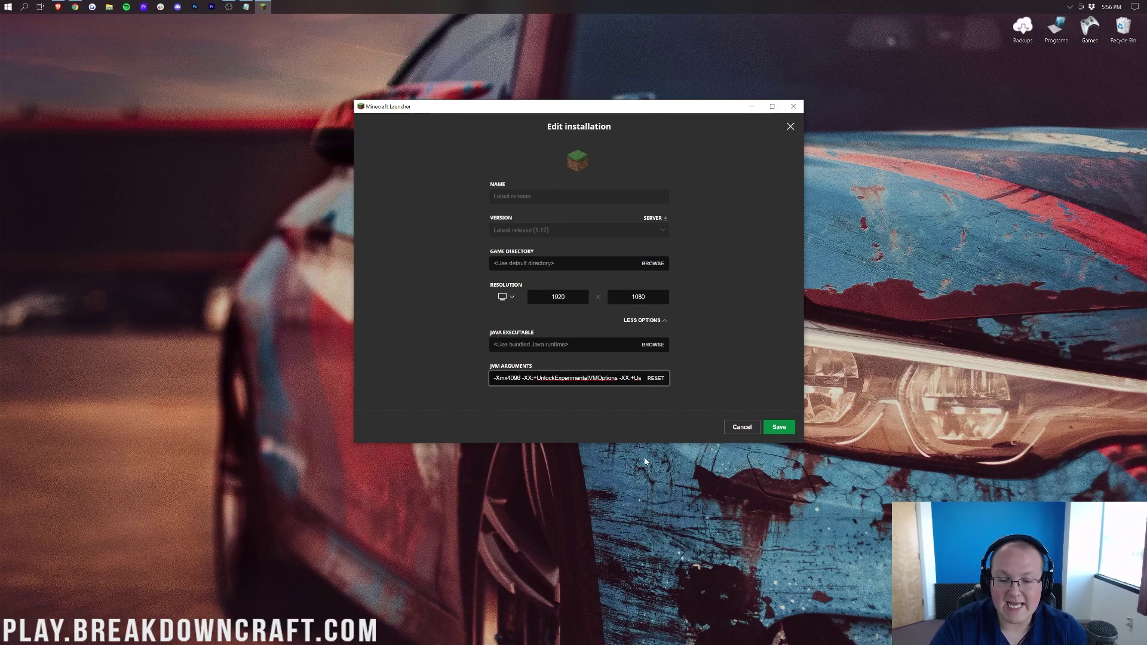
{"action": "type", "text": "MB"}
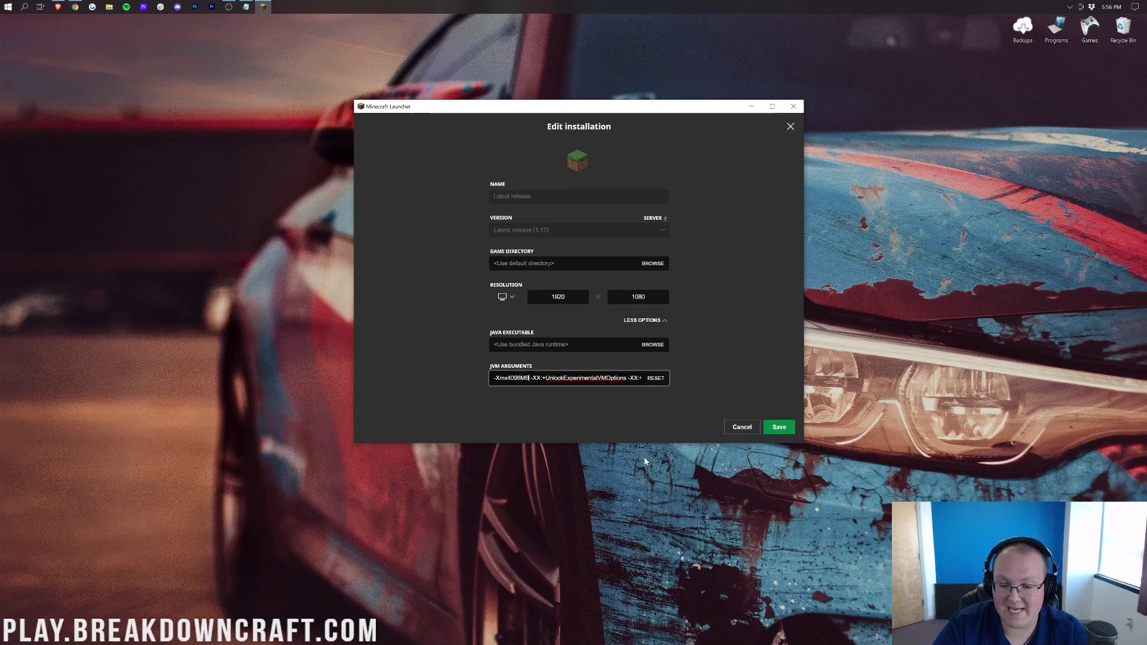
{"action": "key", "text": "BackSpace"}
{"action": "key", "text": "BackSpace"}
{"action": "key", "text": "BackSpace"}
{"action": "key", "text": "BackSpace"}
{"action": "key", "text": "BackSpace"}
{"action": "key", "text": "BackSpace"}
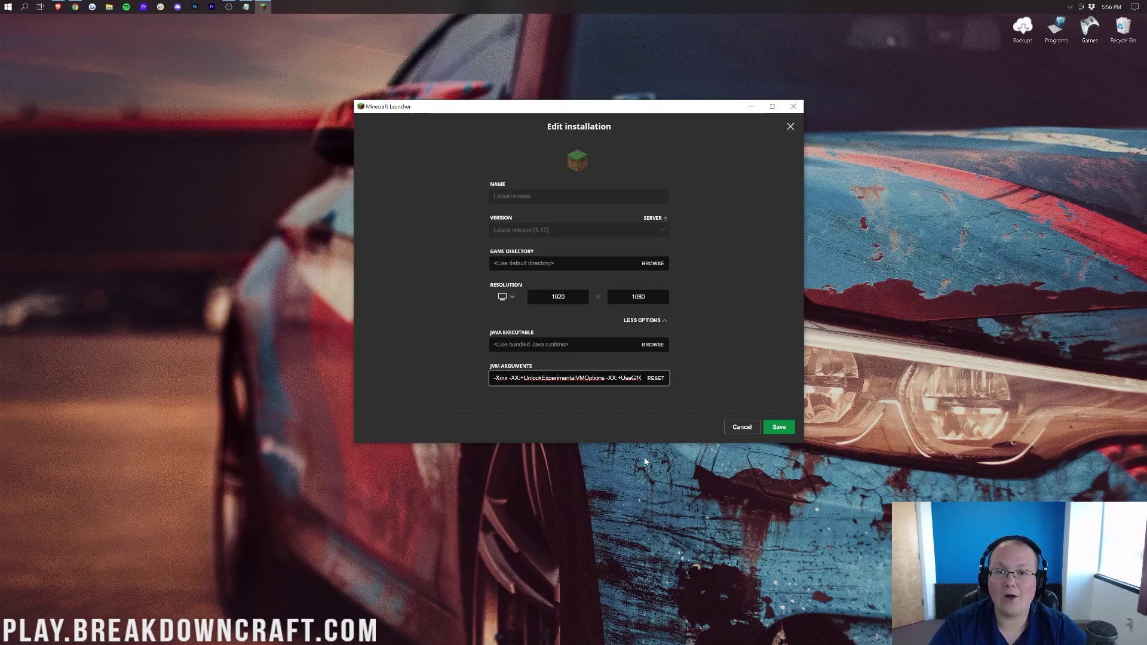
Set the Xmx memory value in the JVM arguments to 4G and save the installation
{"action": "type", "text": "4G"}
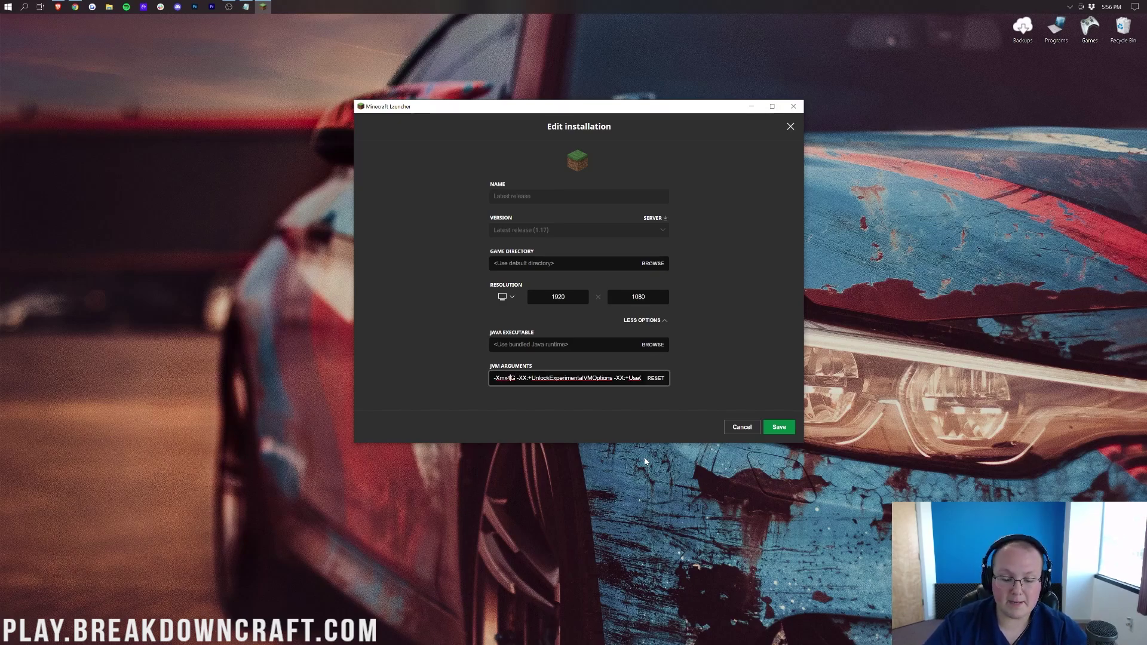
{"action": "key", "text": "ctrl+z"}
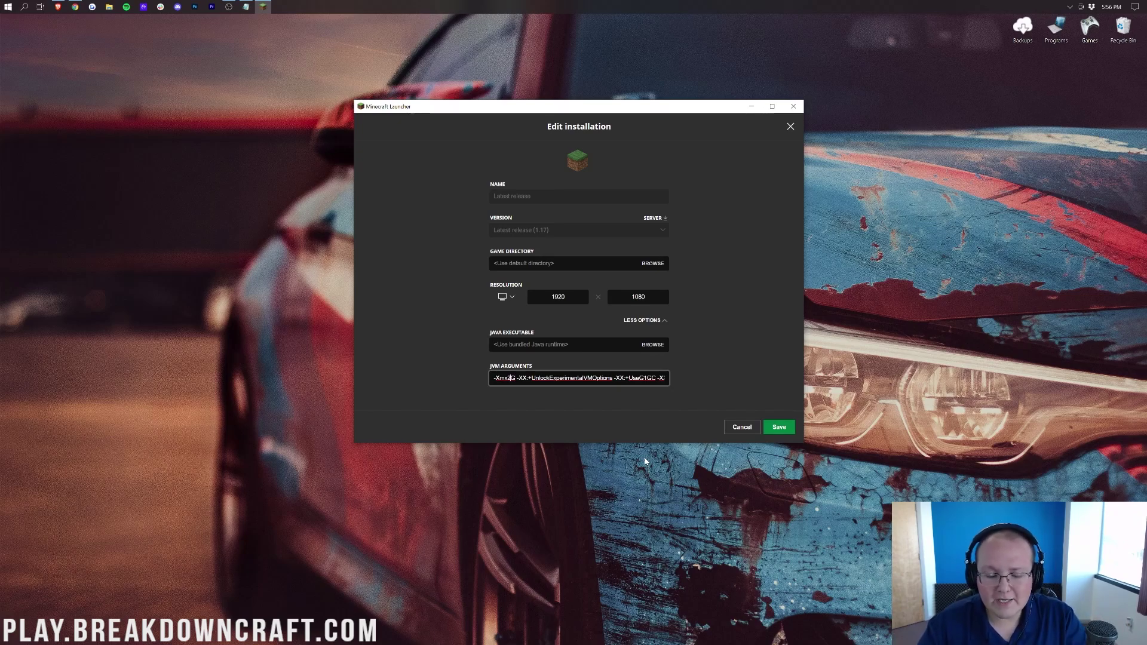
{"action": "key", "text": "BackSpace"}
{"action": "type", "text": "4"}
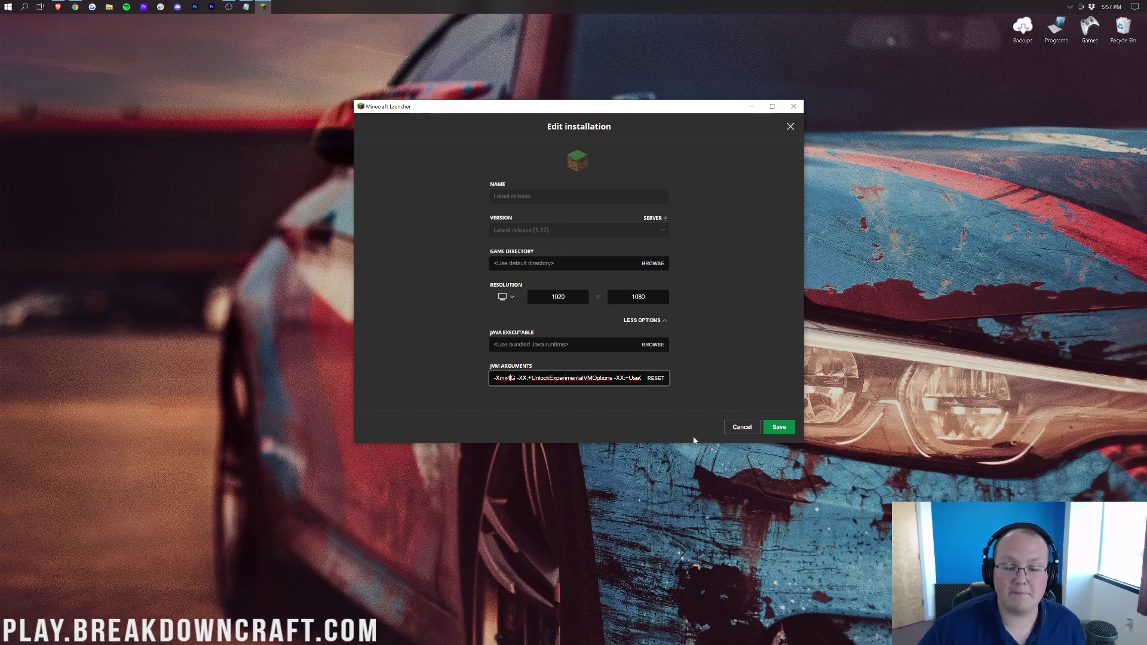
{"action": "key", "text": "BackSpace"}
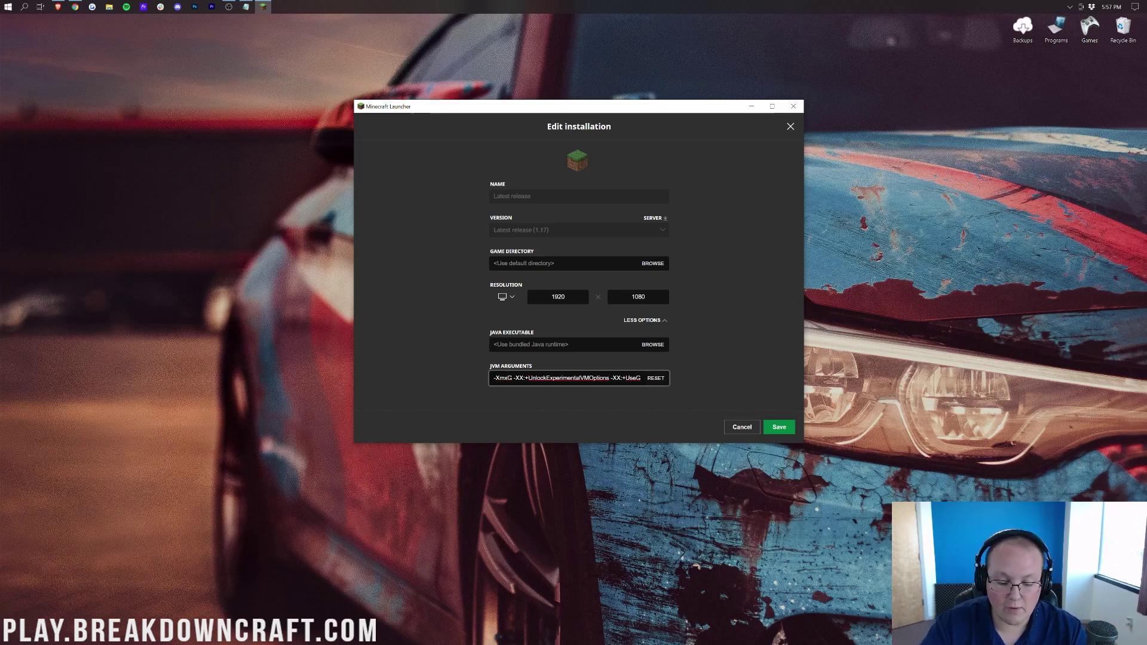
{"action": "type", "text": "4"}
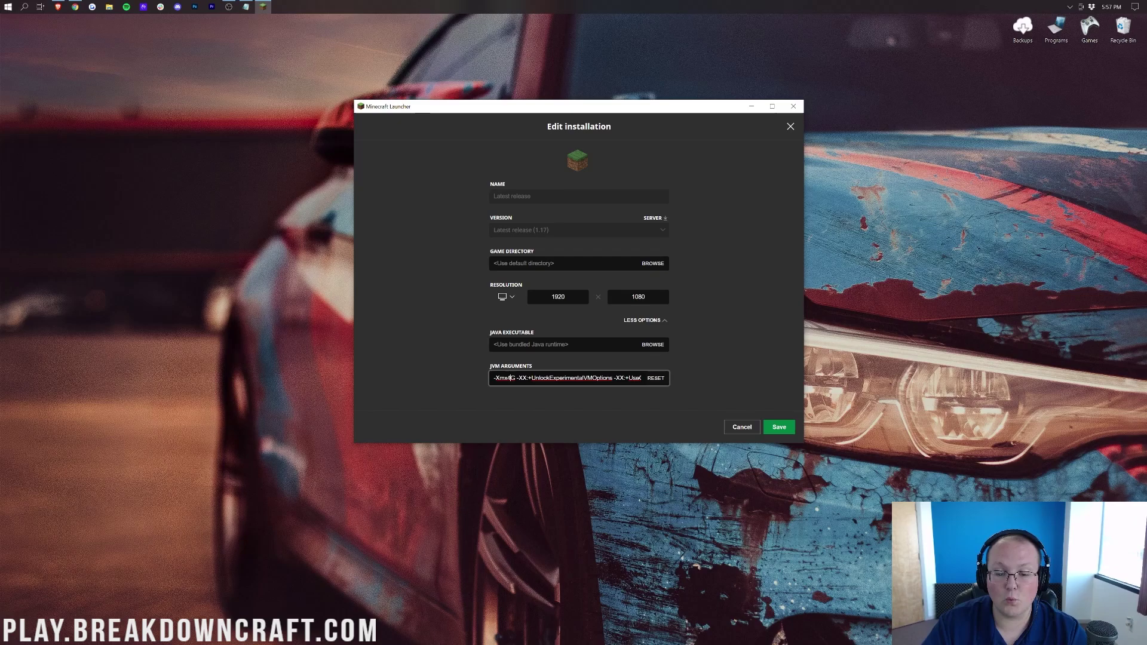
{"action": "left_click", "coordinate": [779, 428]}
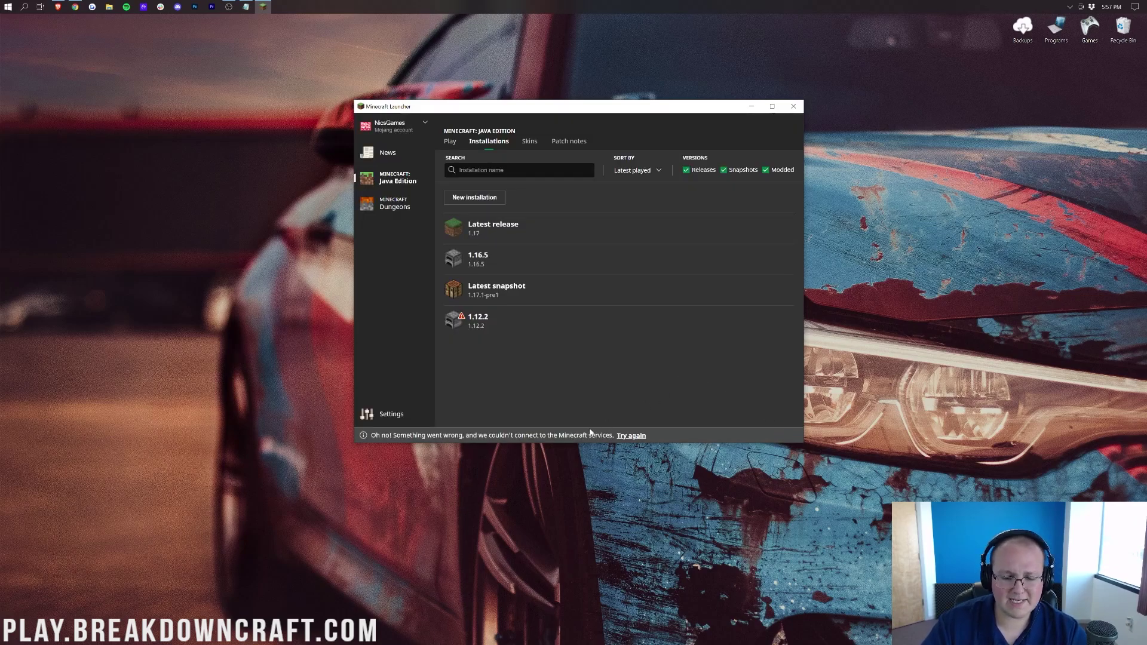
Retry the connection to the Minecraft services, recheck the Latest release installation's JVM arguments, and save it again
{"action": "left_click", "coordinate": [625, 437]}
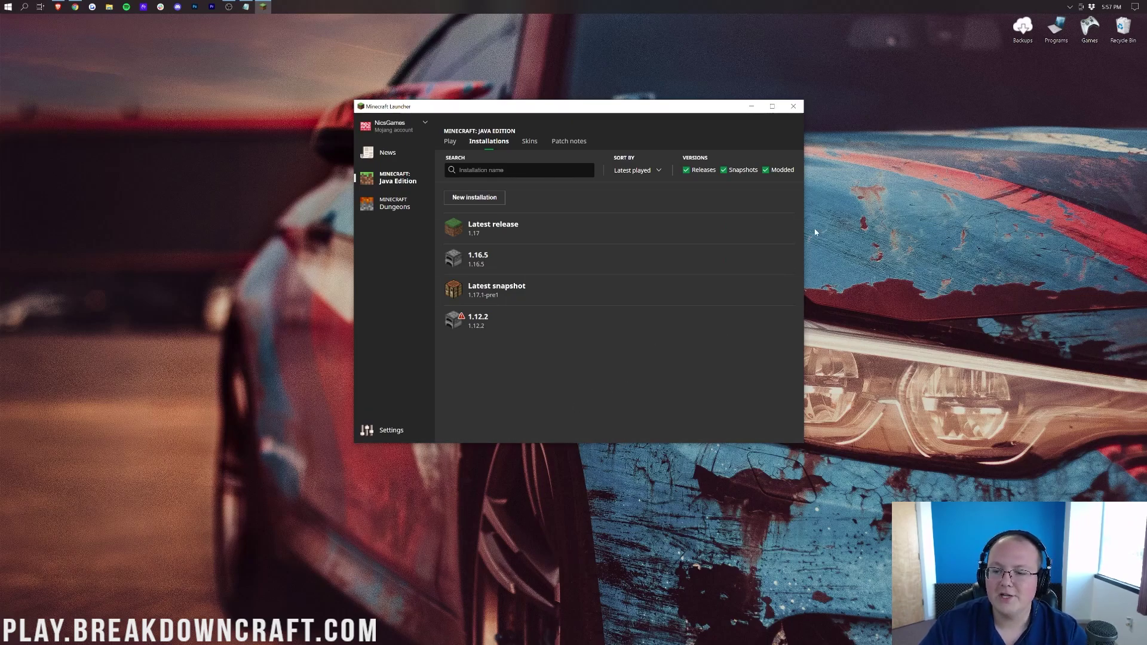
{"action": "left_click", "coordinate": [777, 227]}
{"action": "left_click", "coordinate": [777, 249]}
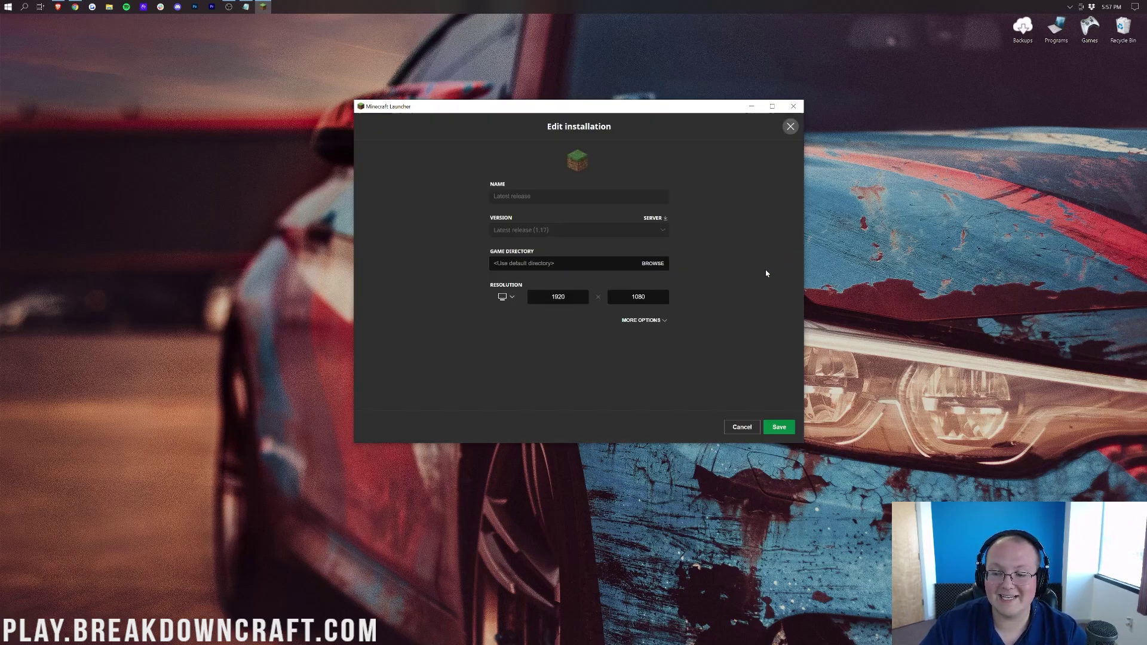
{"action": "left_click", "coordinate": [646, 323]}
{"action": "left_click", "coordinate": [562, 377]}
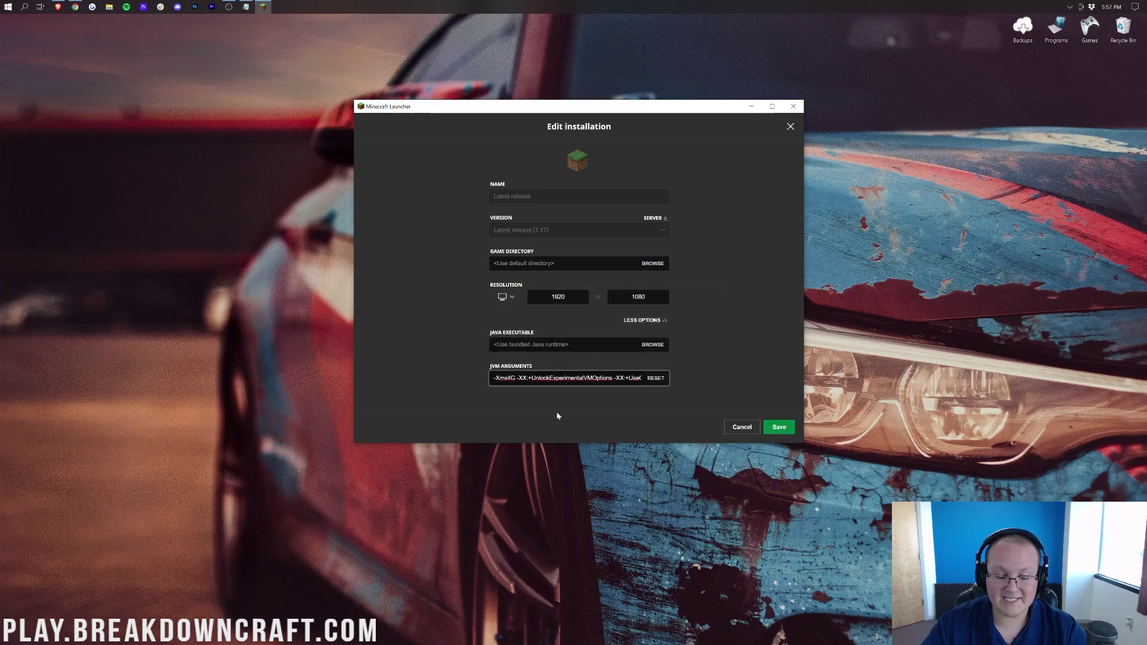
{"action": "left_click", "coordinate": [778, 427]}
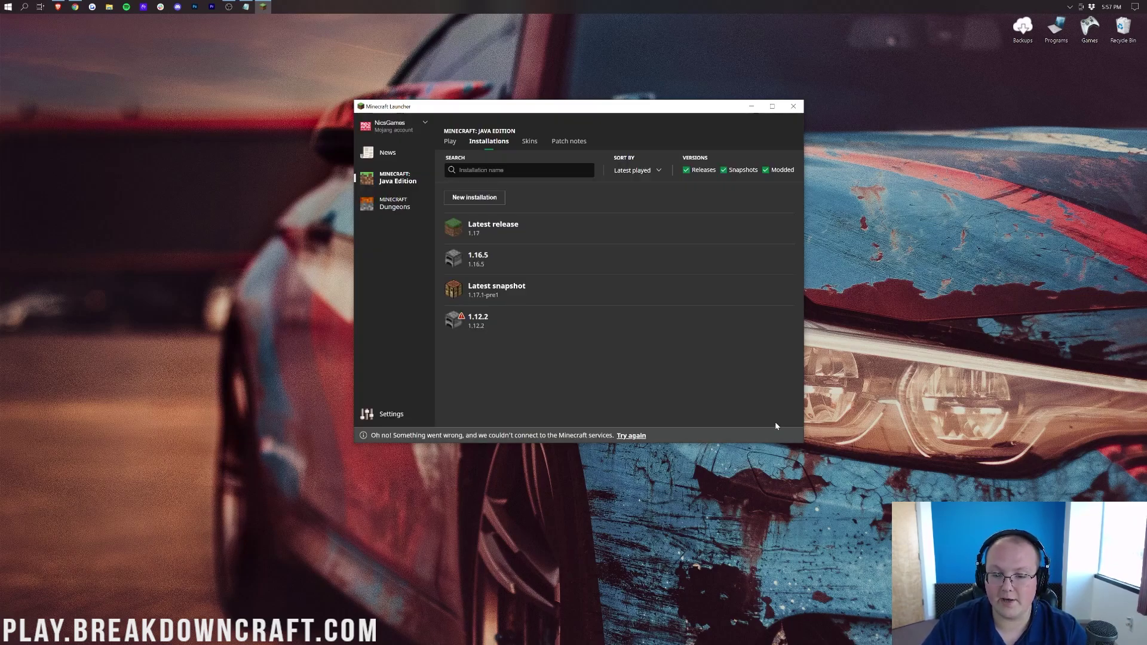
{"action": "left_click", "coordinate": [637, 435]}
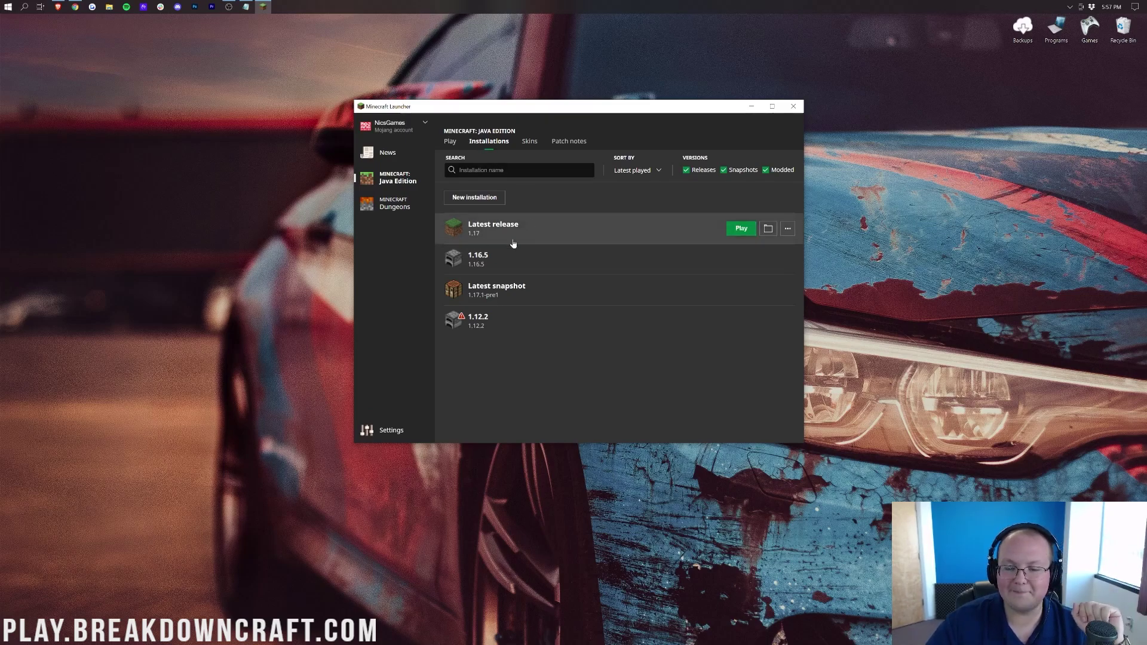
Launch the Latest release, load the singleplayer world First 1.17 World, and check the memory figures on the debug screen
{"action": "left_click", "coordinate": [742, 229]}
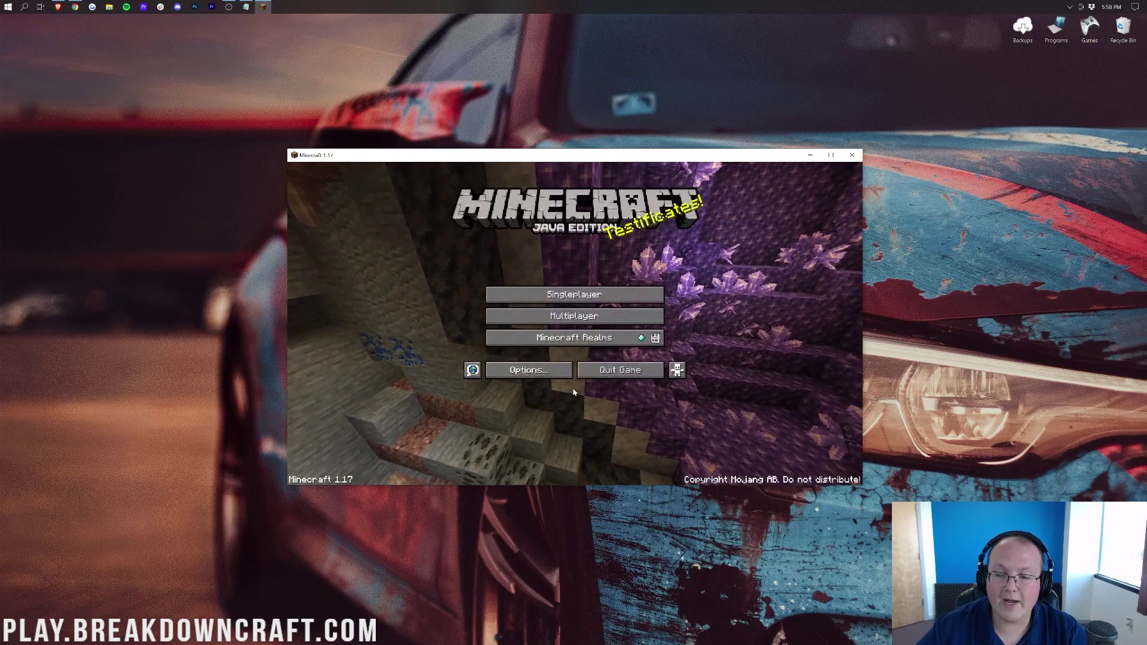
{"action": "left_click", "coordinate": [615, 293]}
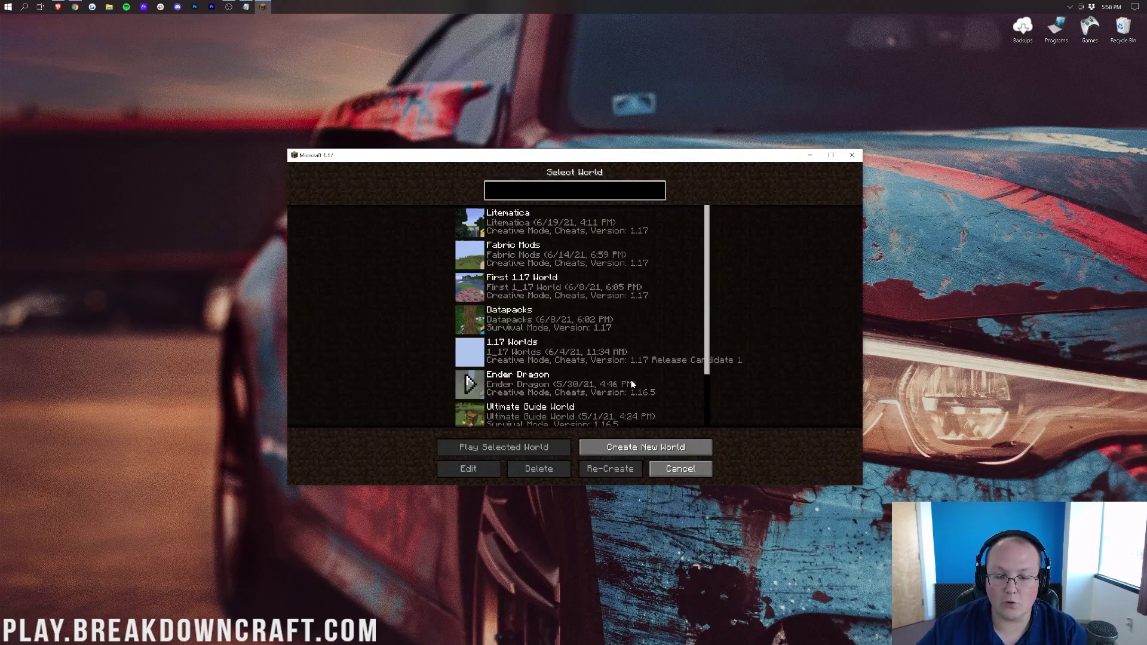
{"action": "double_click", "coordinate": [550, 298]}
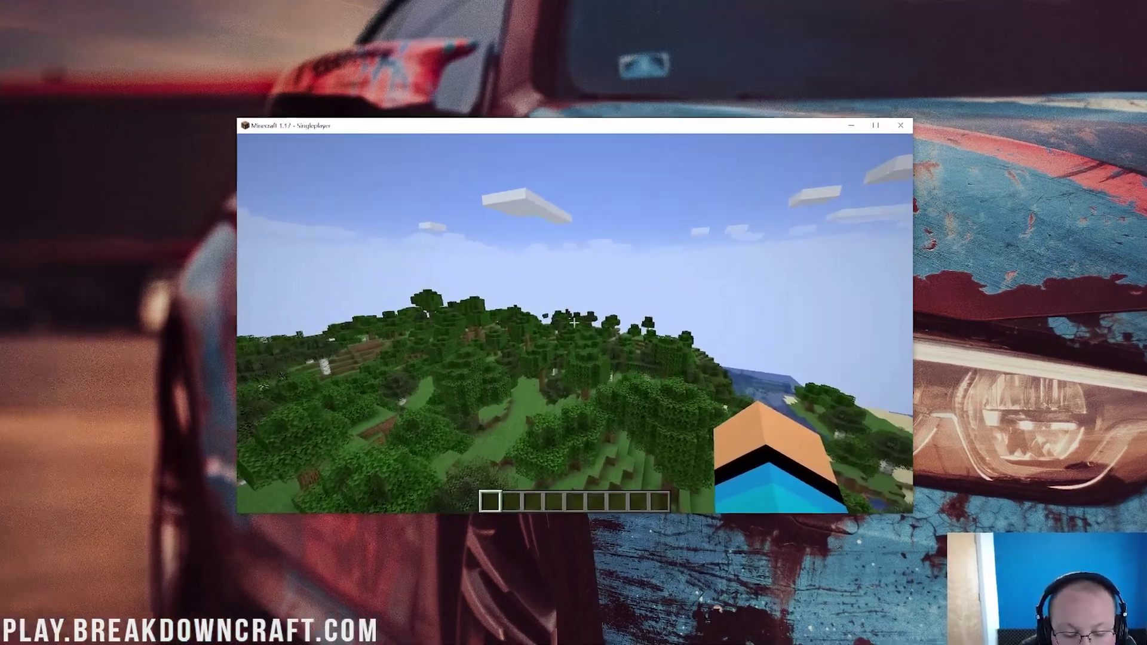
{"action": "key", "text": "F3"}
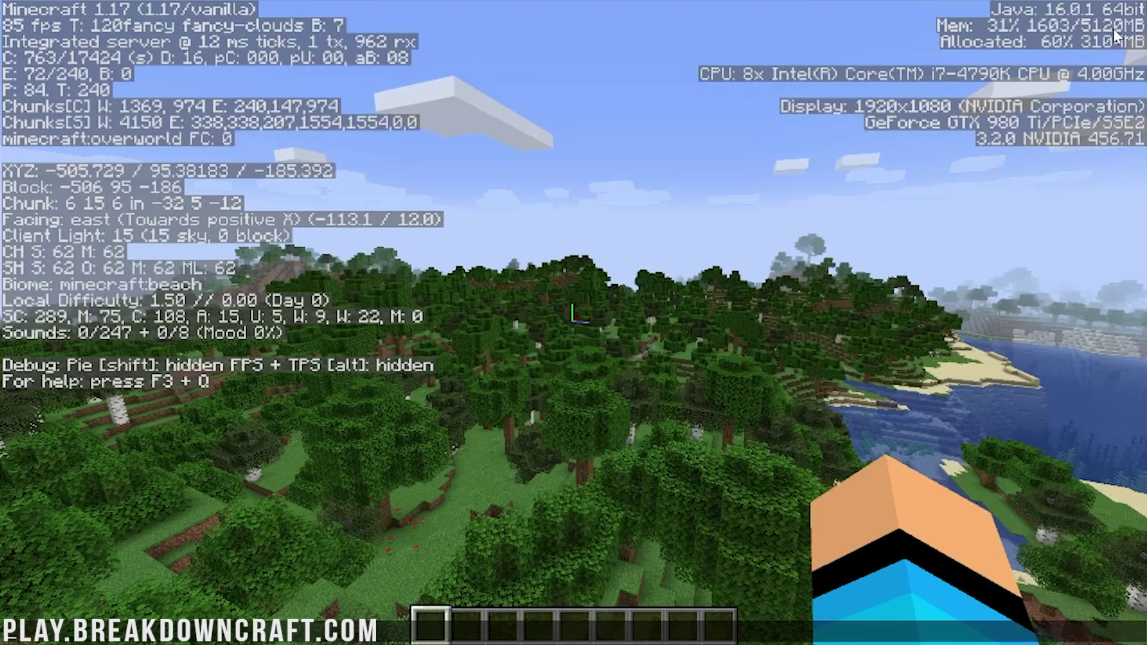
{"action": "key", "text": "F11"}
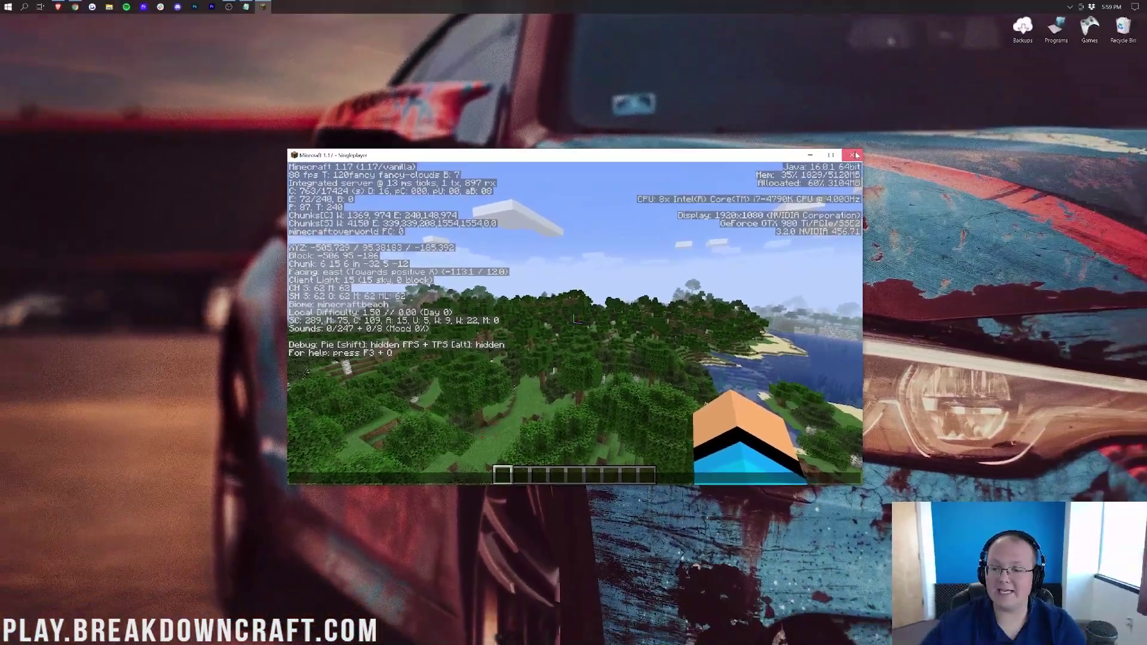
Relaunch the Minecraft Launcher and show the list of Java Edition installations
{"action": "left_click", "coordinate": [1, 3]}
{"action": "type", "text": "minecraft"}
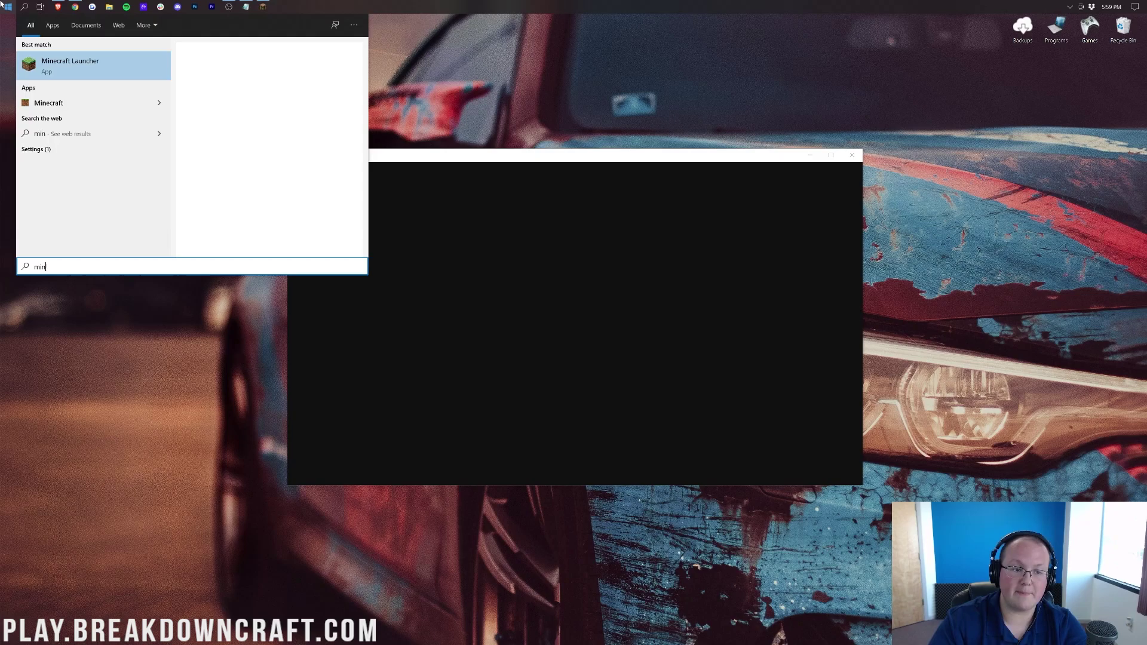
{"action": "key", "text": "Return"}
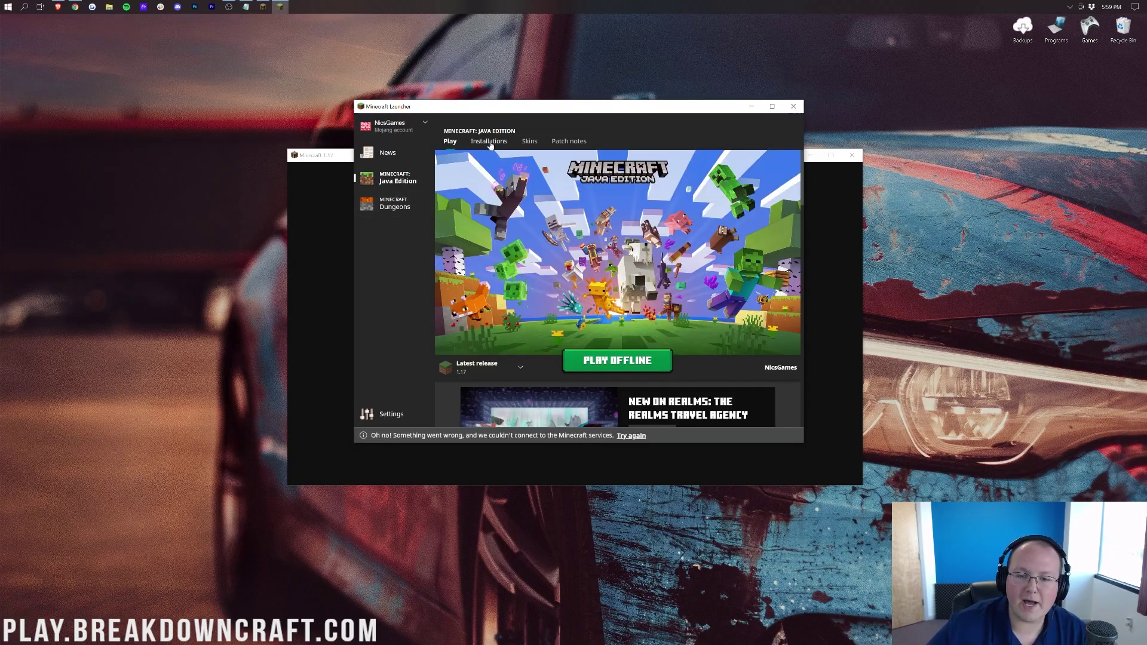
{"action": "left_click", "coordinate": [489, 143]}
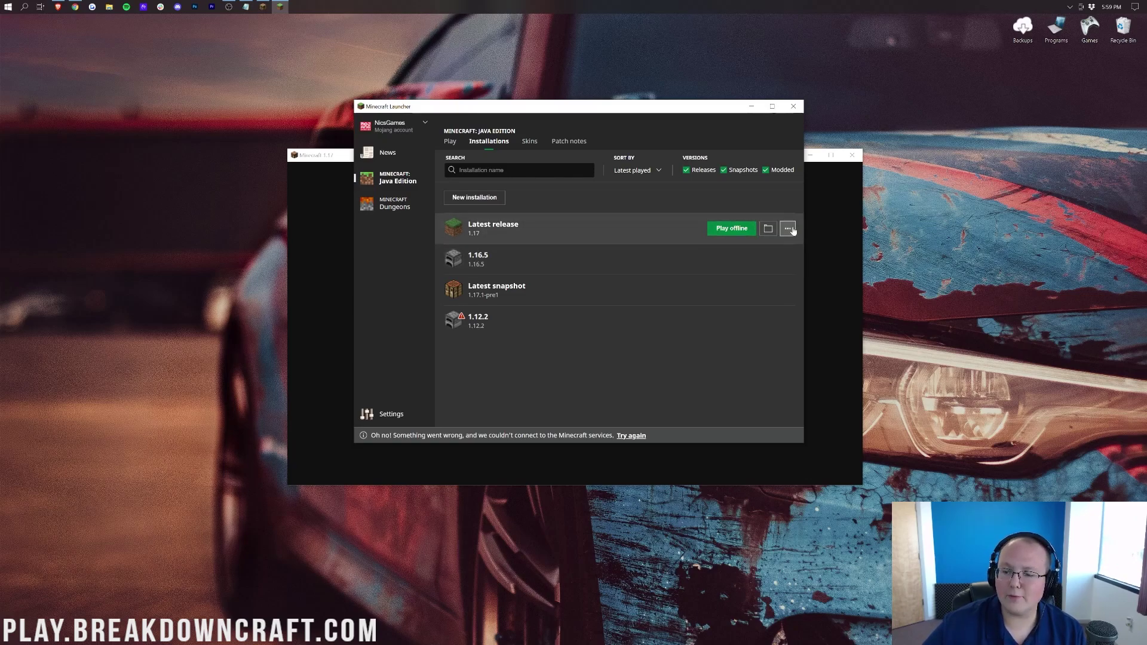
Change the Latest release installation's maximum memory argument to -Xmx4G, save it, and return to the installations list
{"action": "left_click", "coordinate": [789, 229]}
{"action": "left_click", "coordinate": [783, 247]}
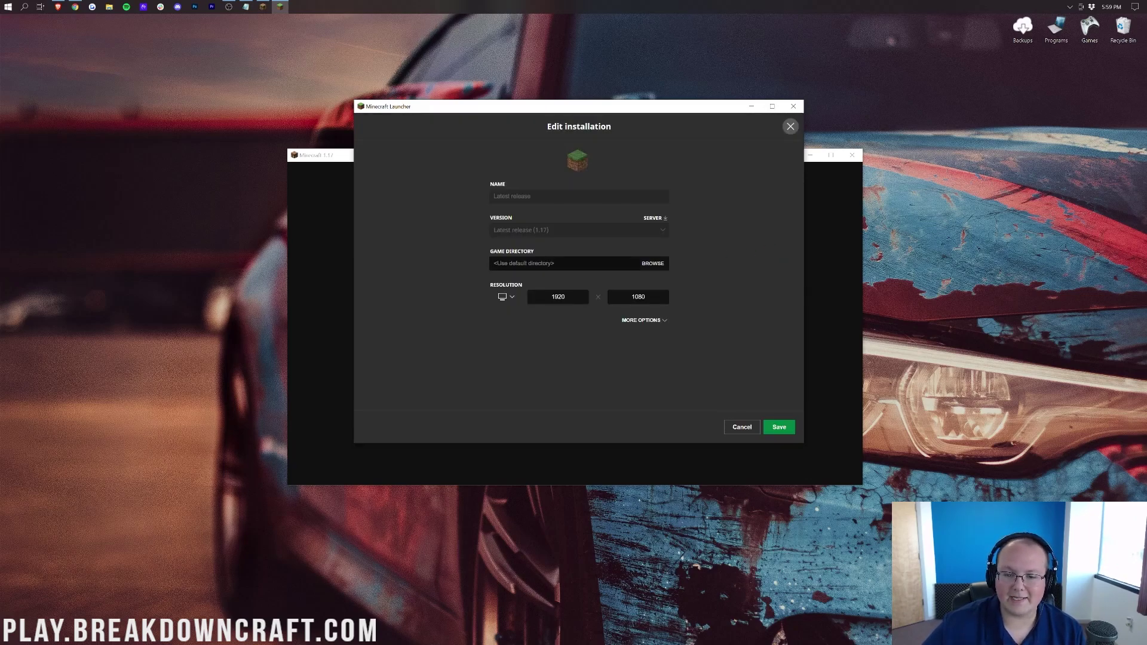
{"action": "left_click", "coordinate": [662, 321]}
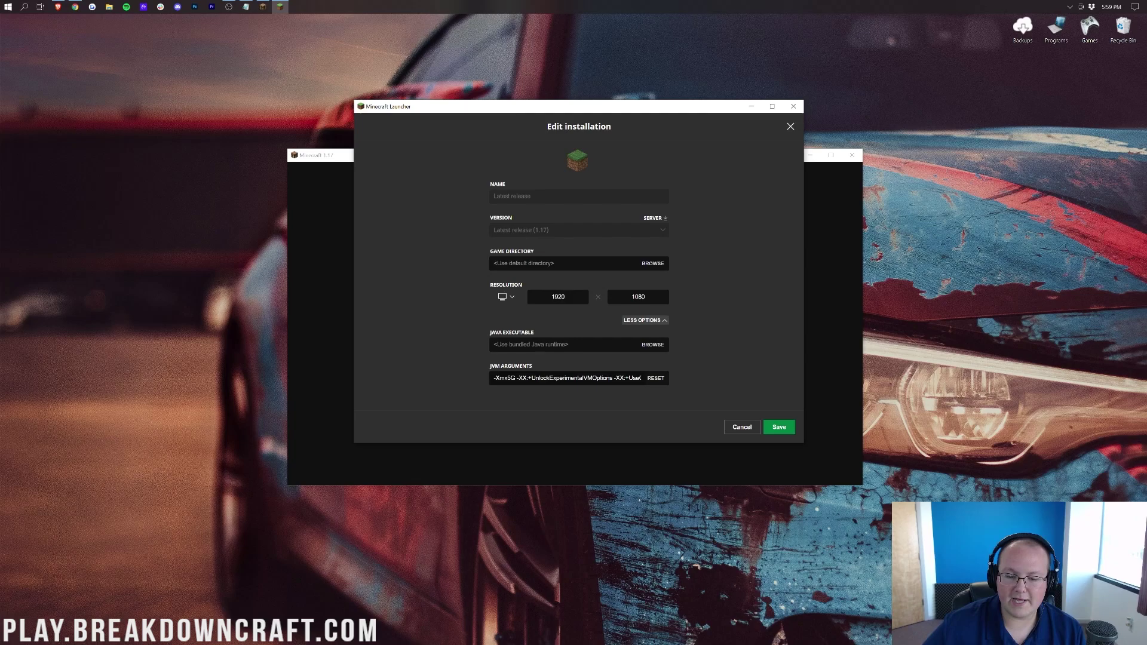
{"action": "left_click", "coordinate": [508, 377]}
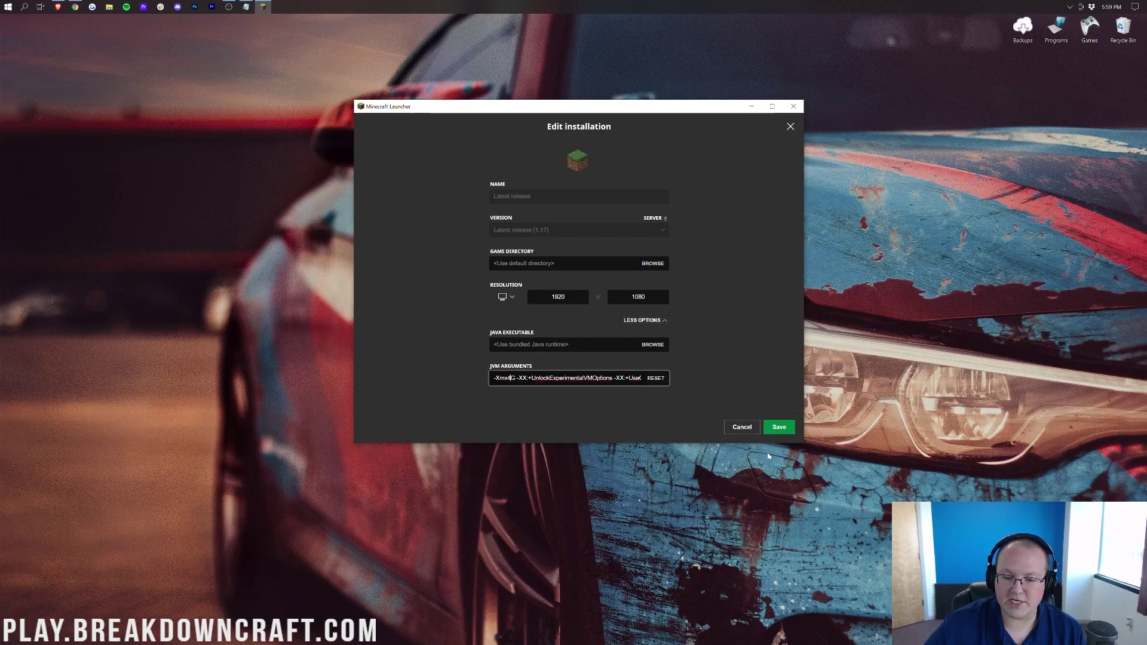
{"action": "left_click", "coordinate": [786, 430]}
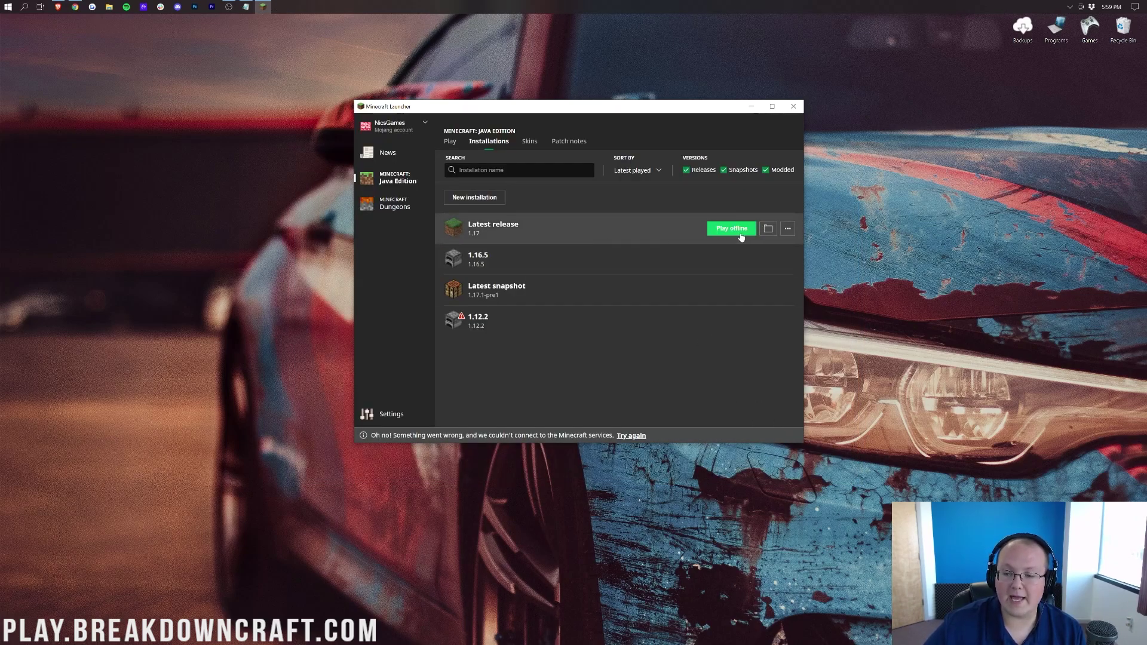
{"action": "left_click", "coordinate": [649, 237]}
{"action": "left_click", "coordinate": [741, 427]}
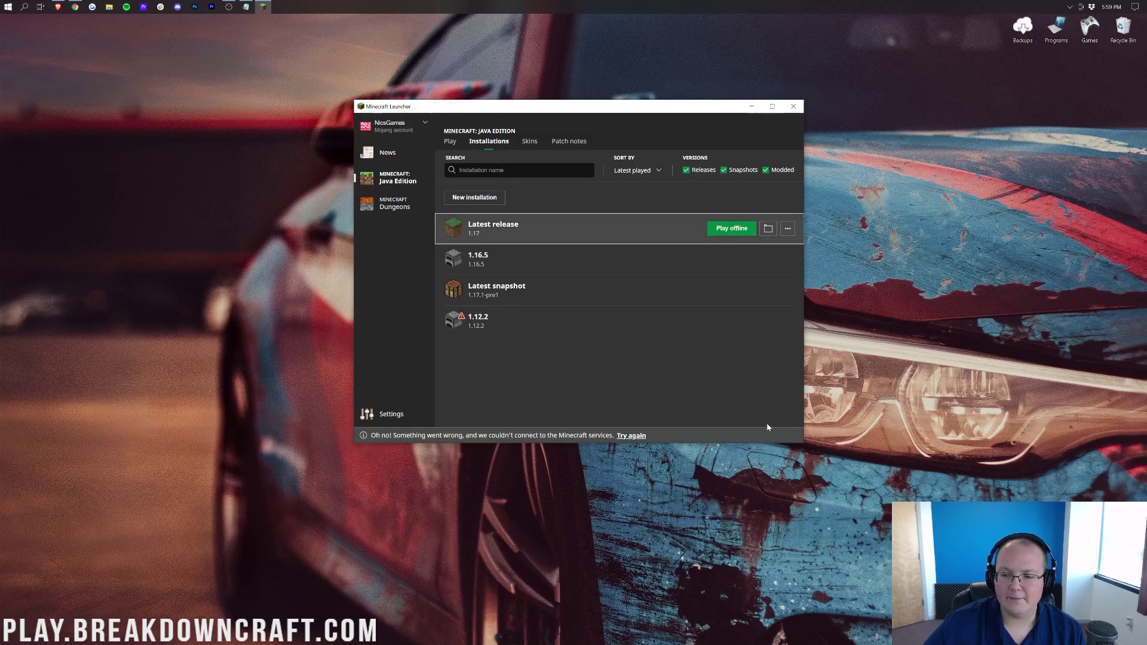
Launch the Latest release, join the BreakdownCraft multiplayer server, and display the debug screen to check the memory allocation
{"action": "left_click", "coordinate": [740, 229]}
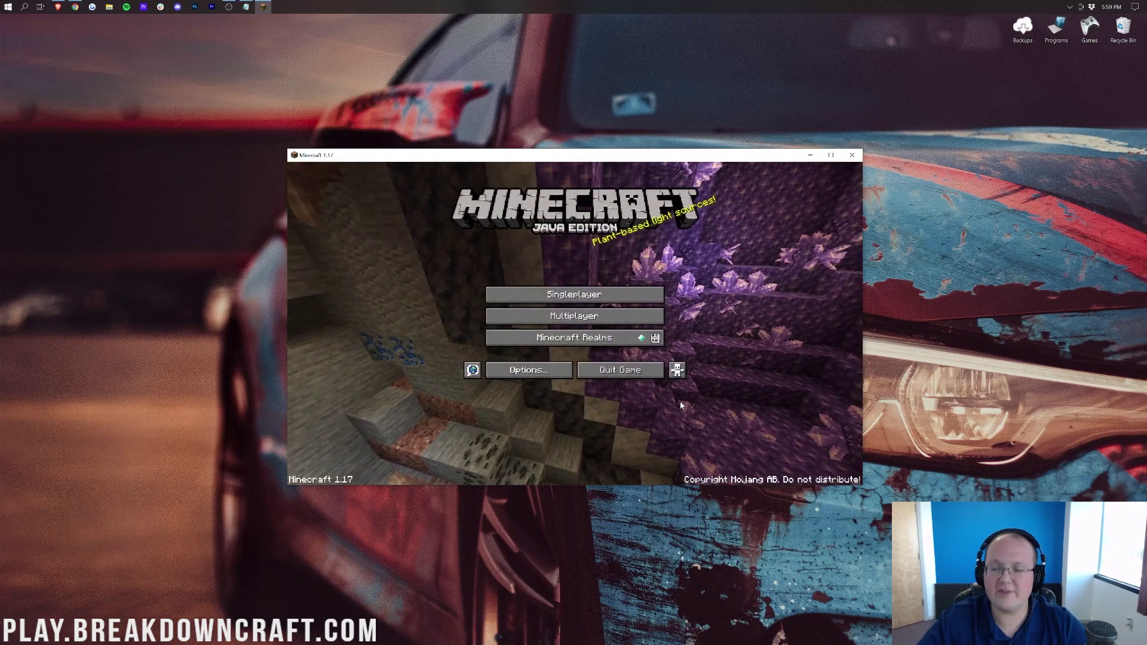
{"action": "left_click", "coordinate": [562, 318]}
{"action": "double_click", "coordinate": [582, 218]}
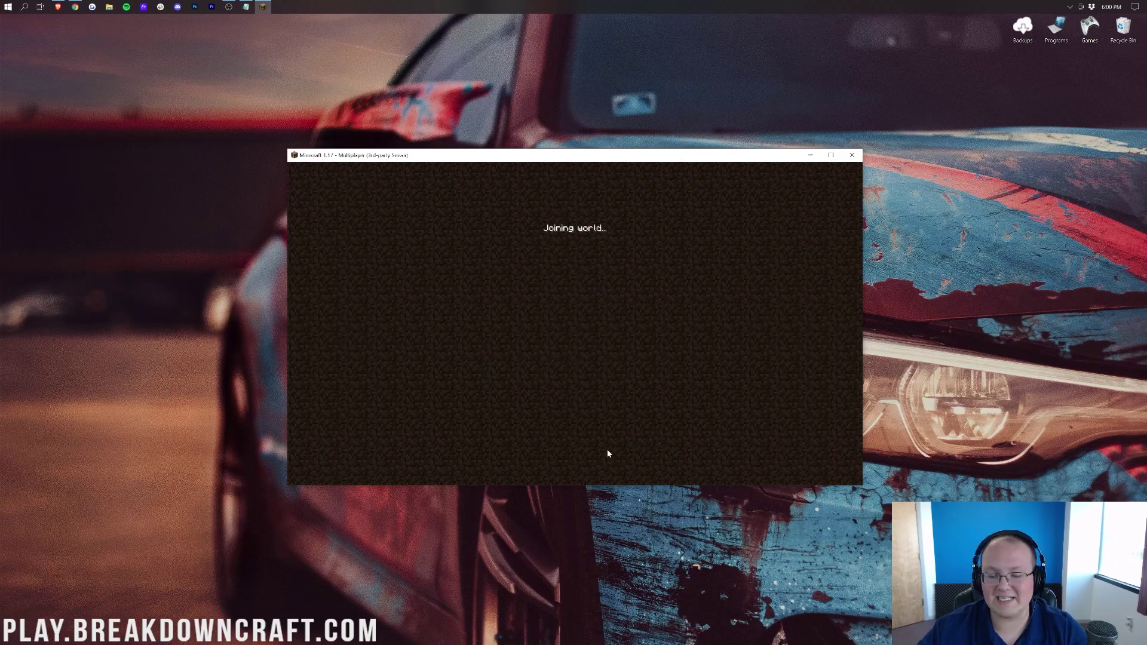
{"action": "key", "text": "F11"}
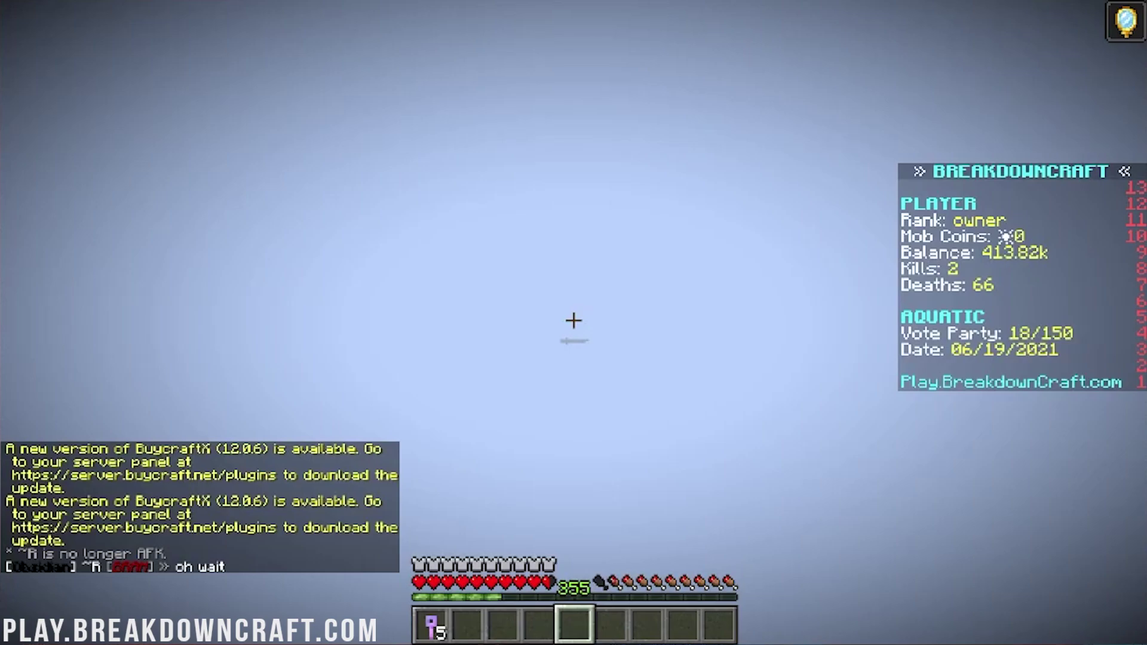
{"action": "key", "text": "F3"}
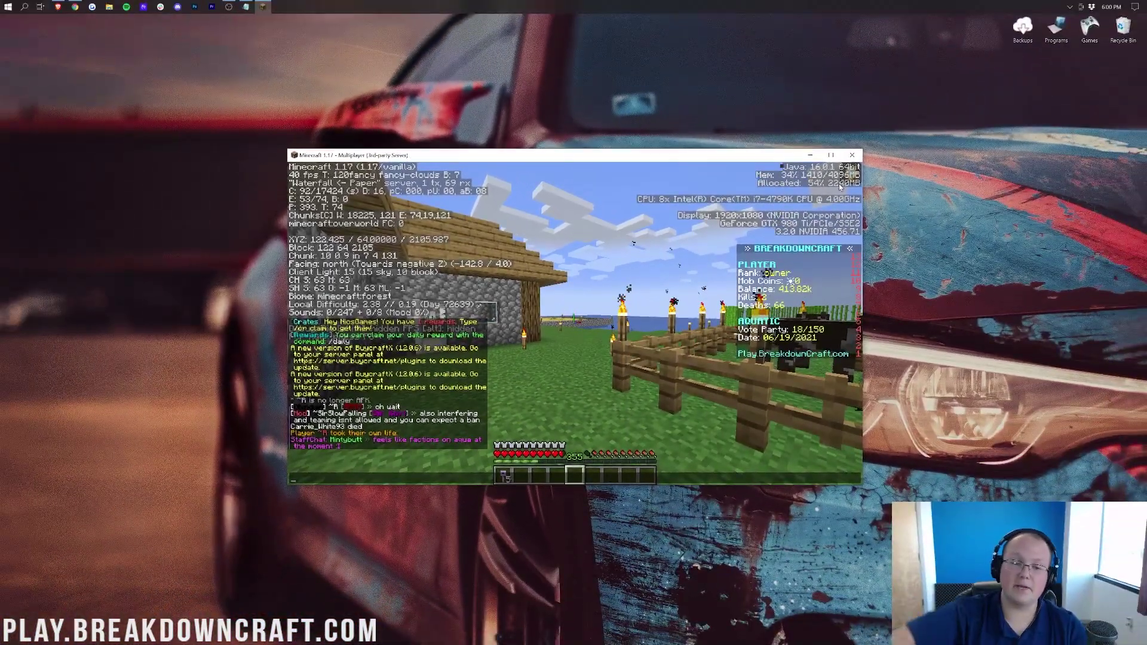
Examine the debug screen's memory figures with the chat open, return to the game, and hide the debug screen
{"action": "key", "text": "t"}
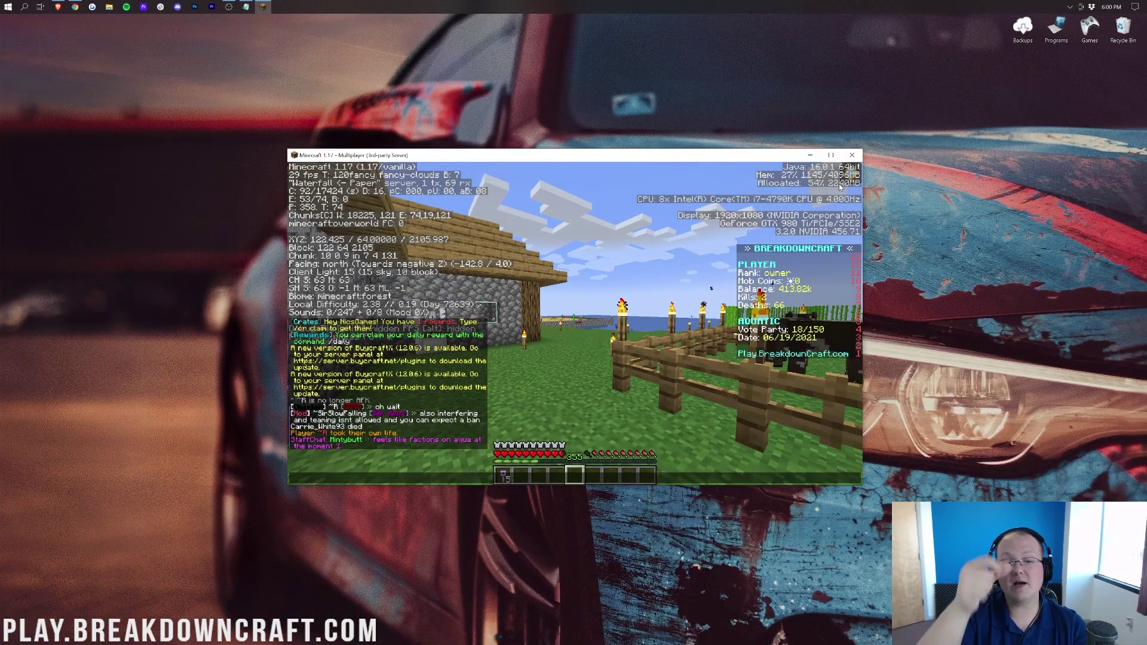
{"action": "key", "text": "Escape"}
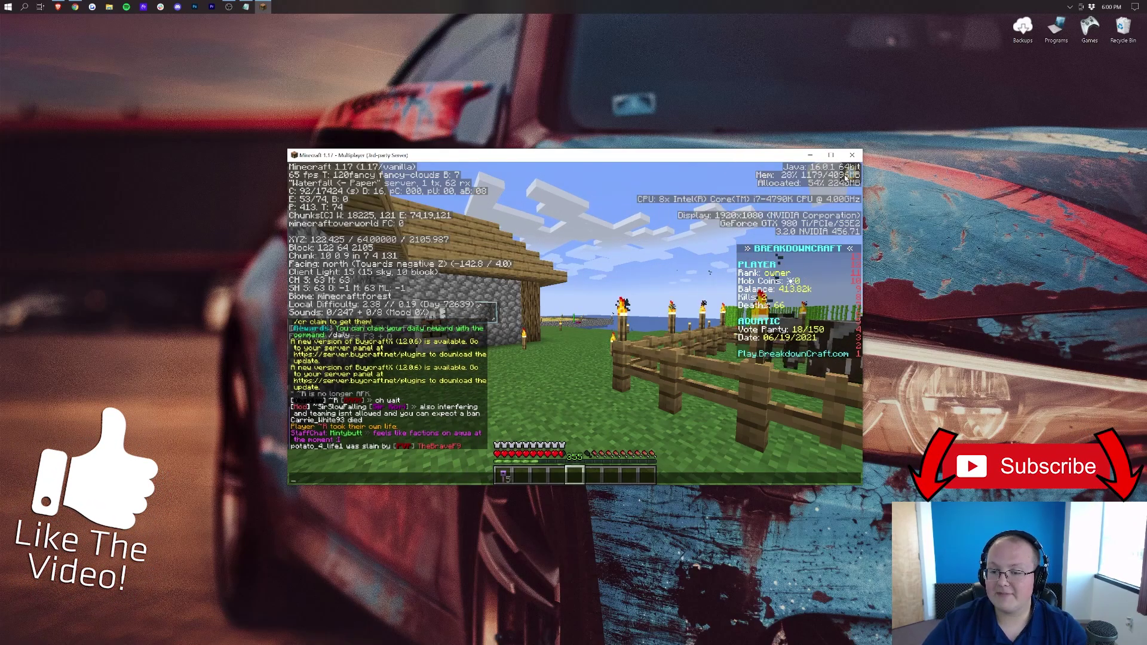
{"action": "key", "text": "Escape"}
{"action": "key", "text": "Escape"}
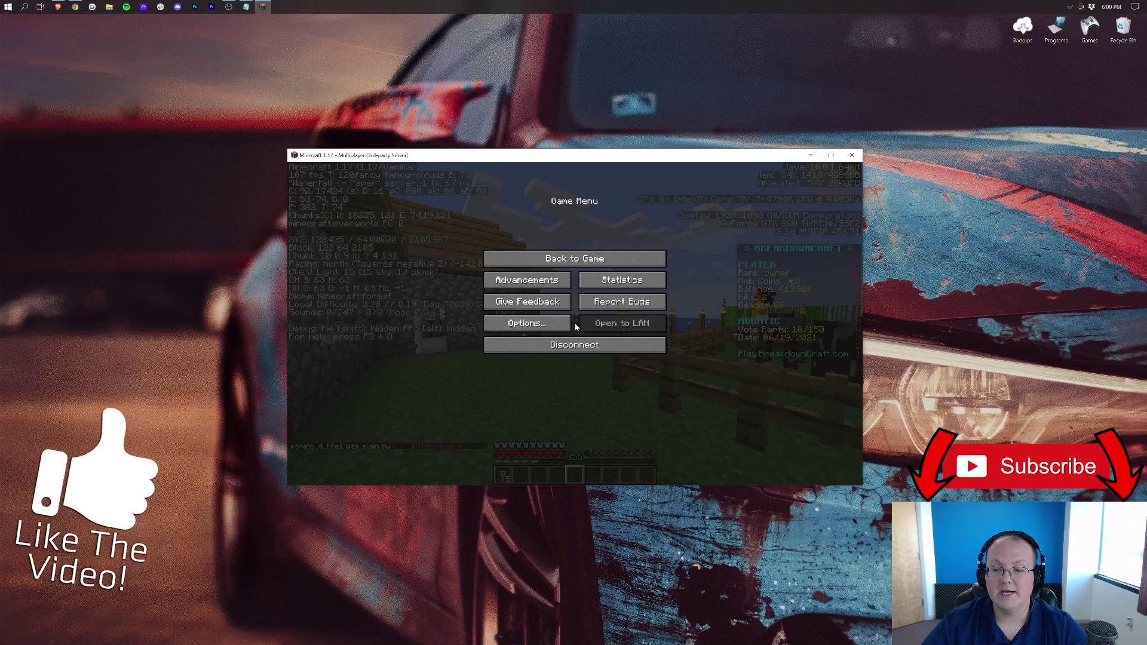
{"action": "key", "text": "Escape"}
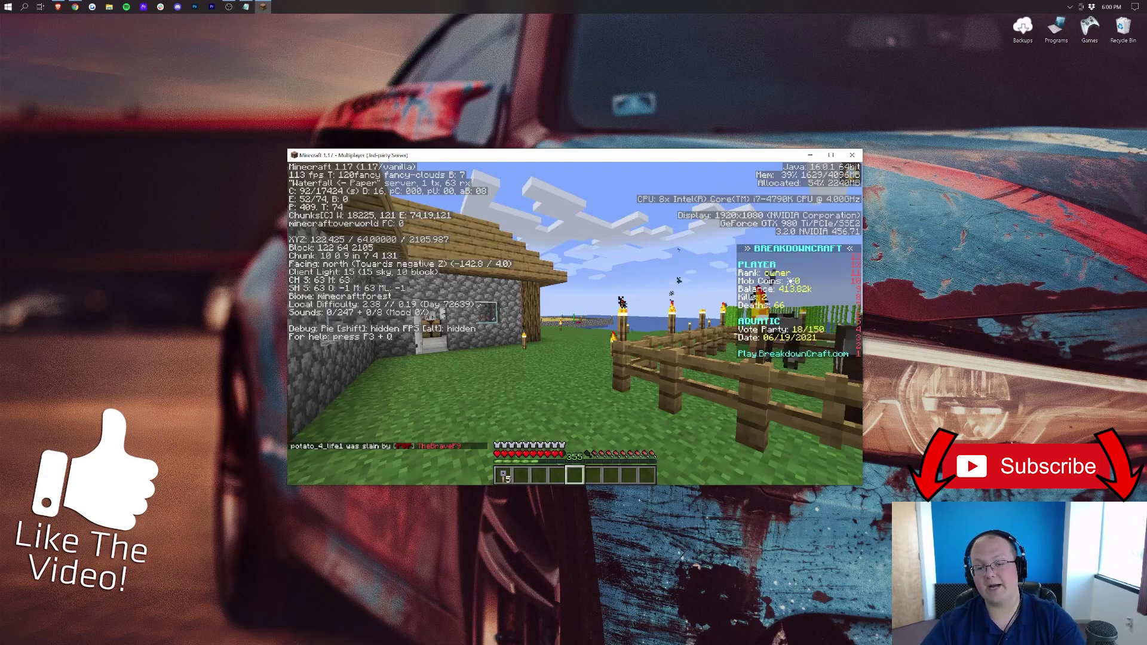
{"action": "key", "text": "F3"}
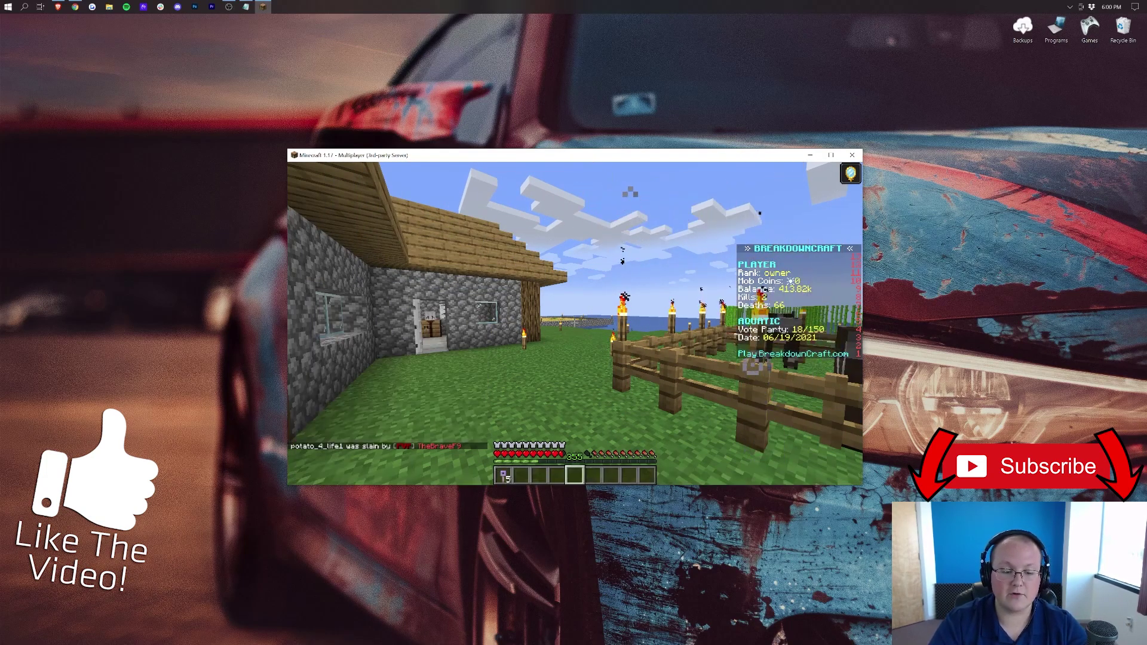